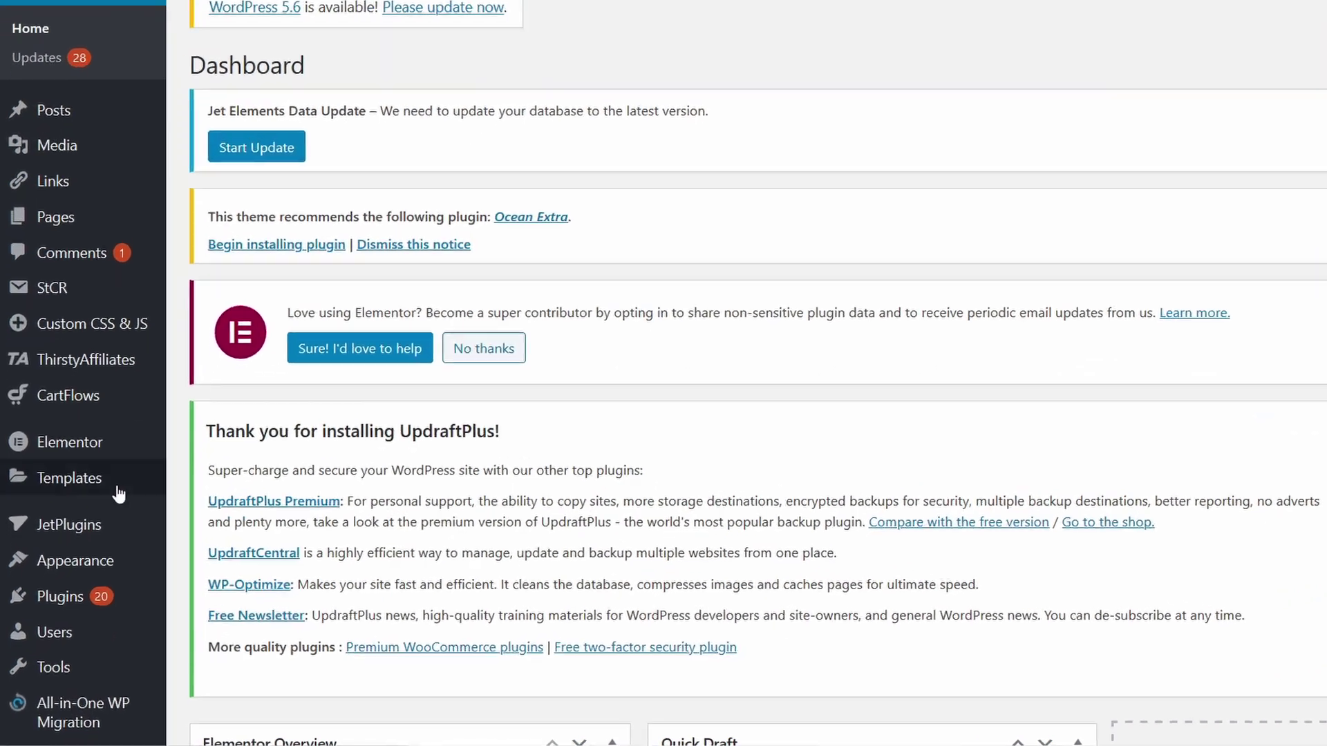
Open the WordPress Customizer from Appearance > Customize in a new browser tab
mouse_move(141, 590)
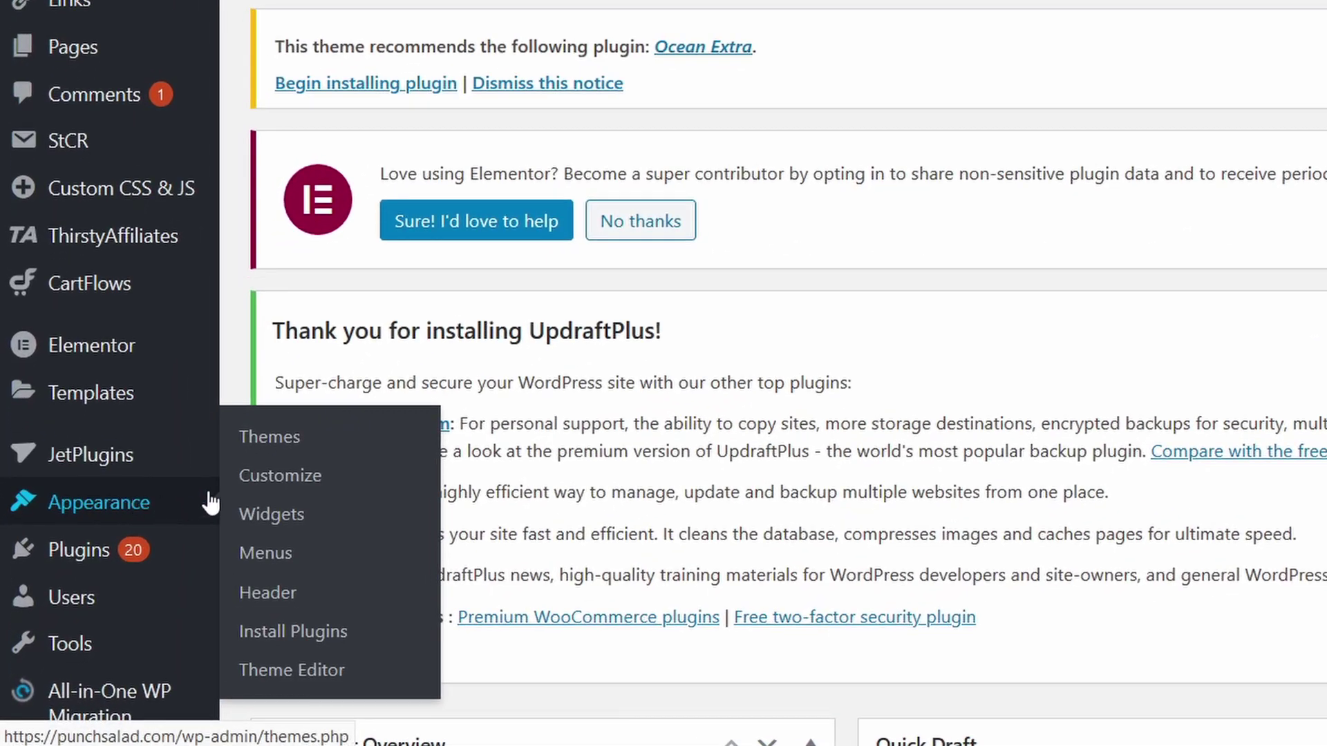
right_click(277, 484)
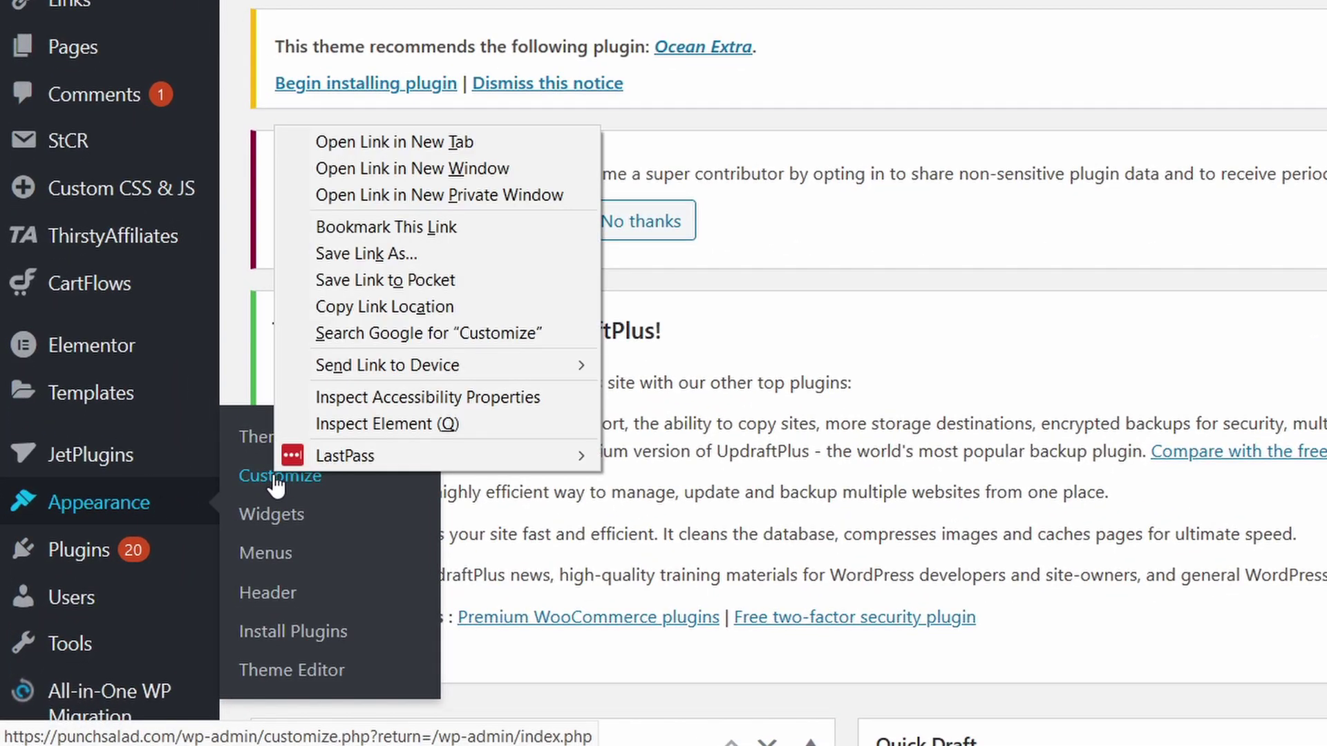
click(403, 143)
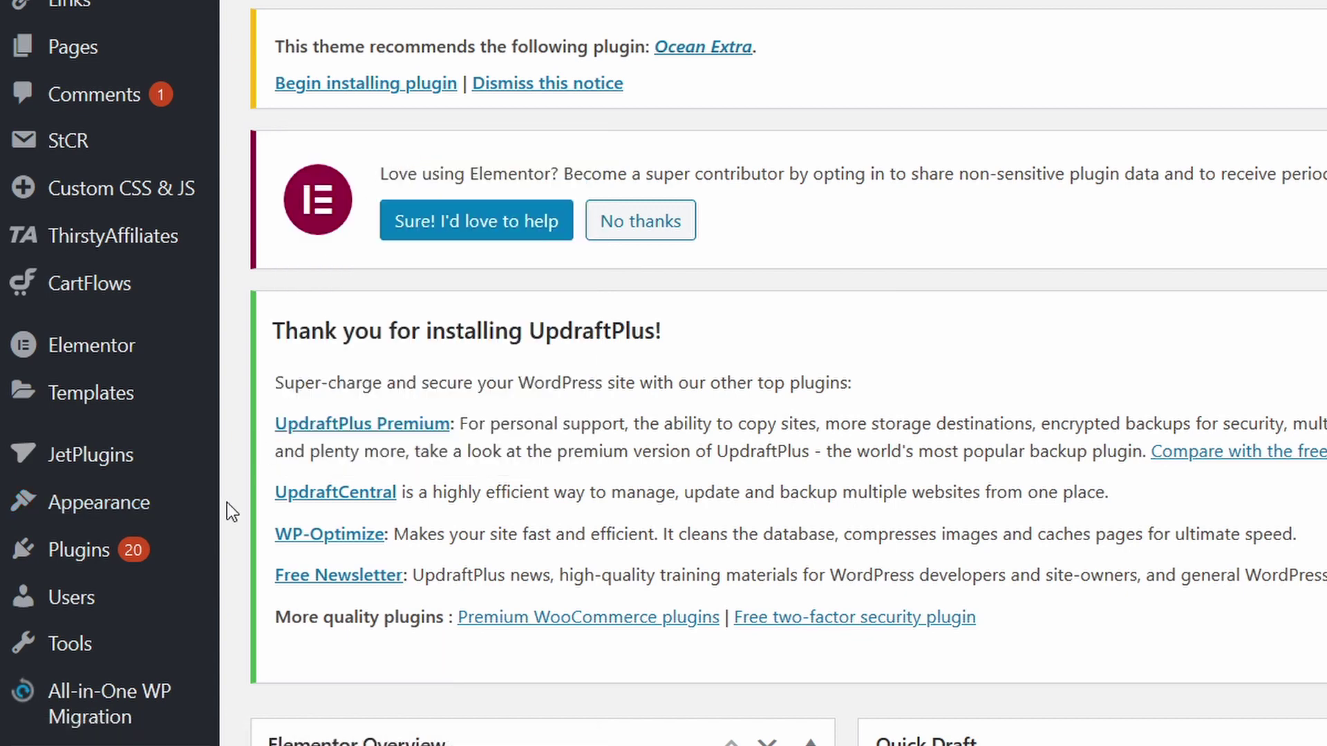
Go to Appearance > Menus and scroll down to the HeaderMenu structure
mouse_move(143, 517)
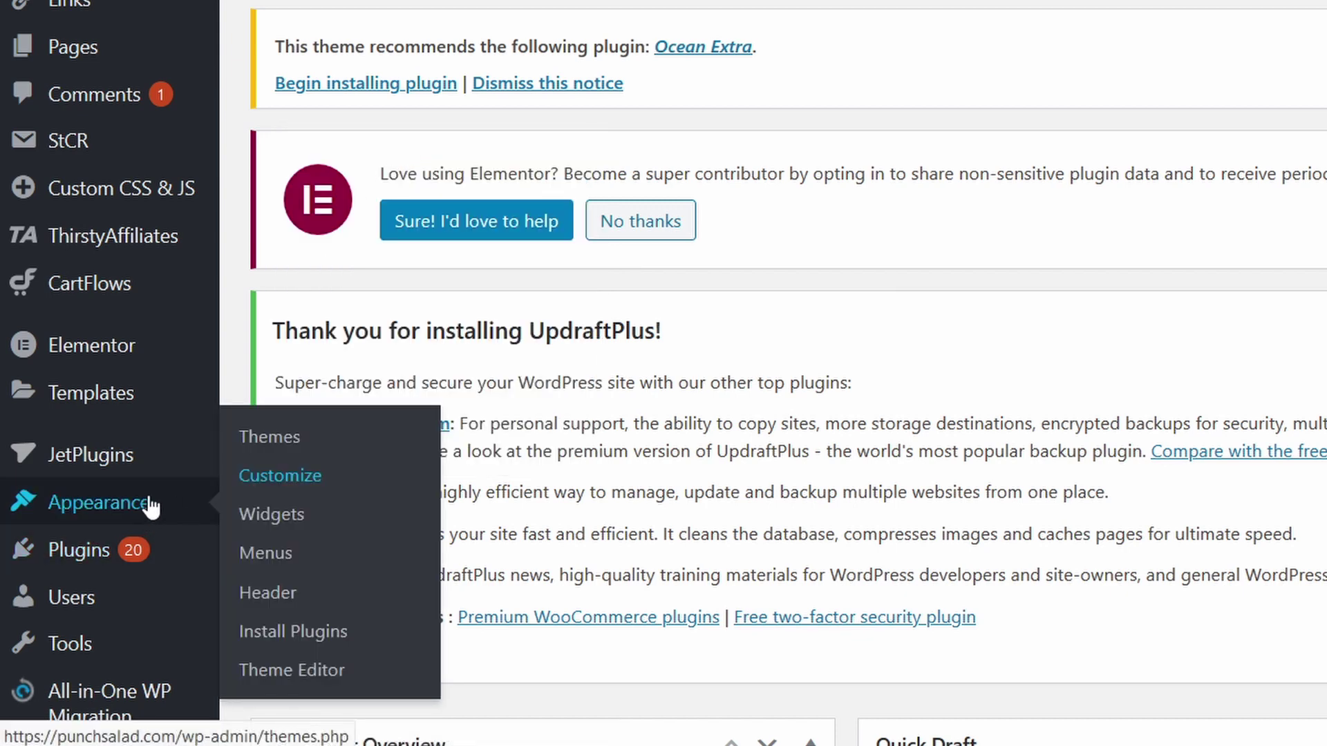
click(266, 553)
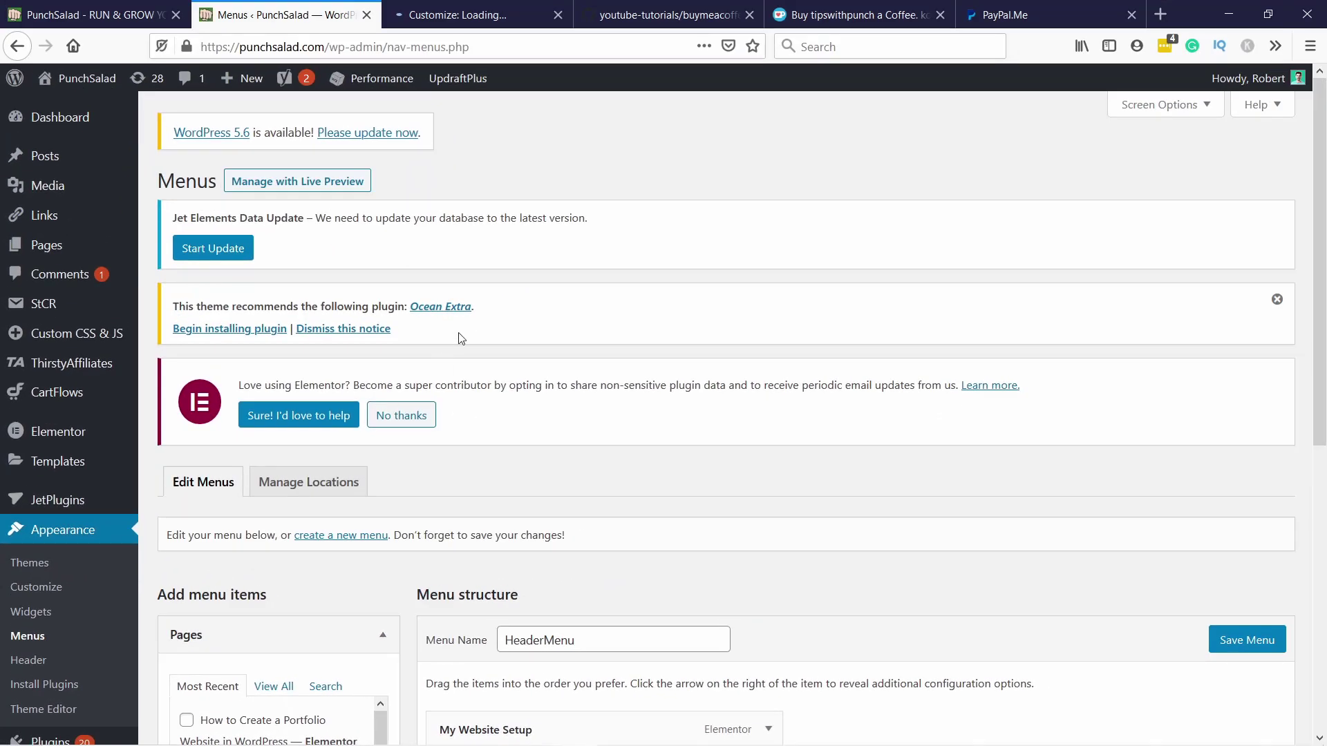
scroll(461, 337, down, 3)
scroll(458, 325, down, 1)
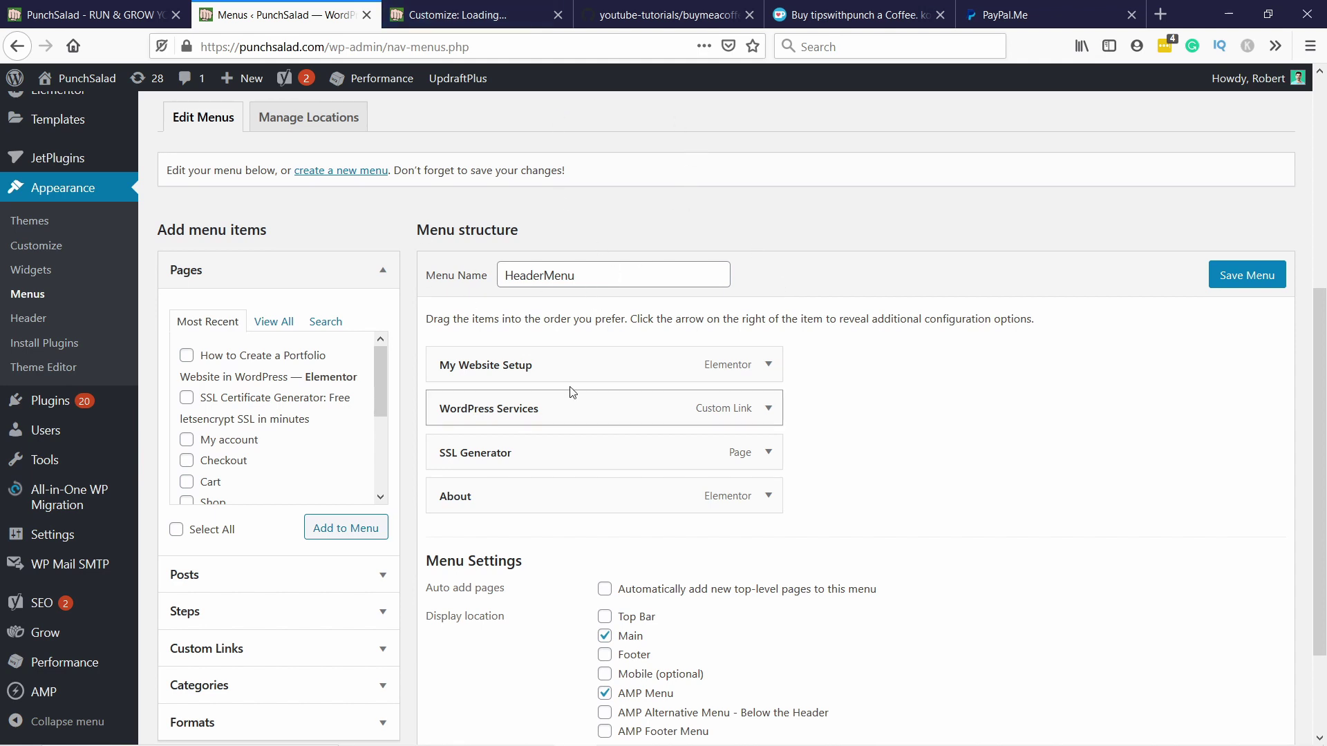
scroll(207, 527, down, 1)
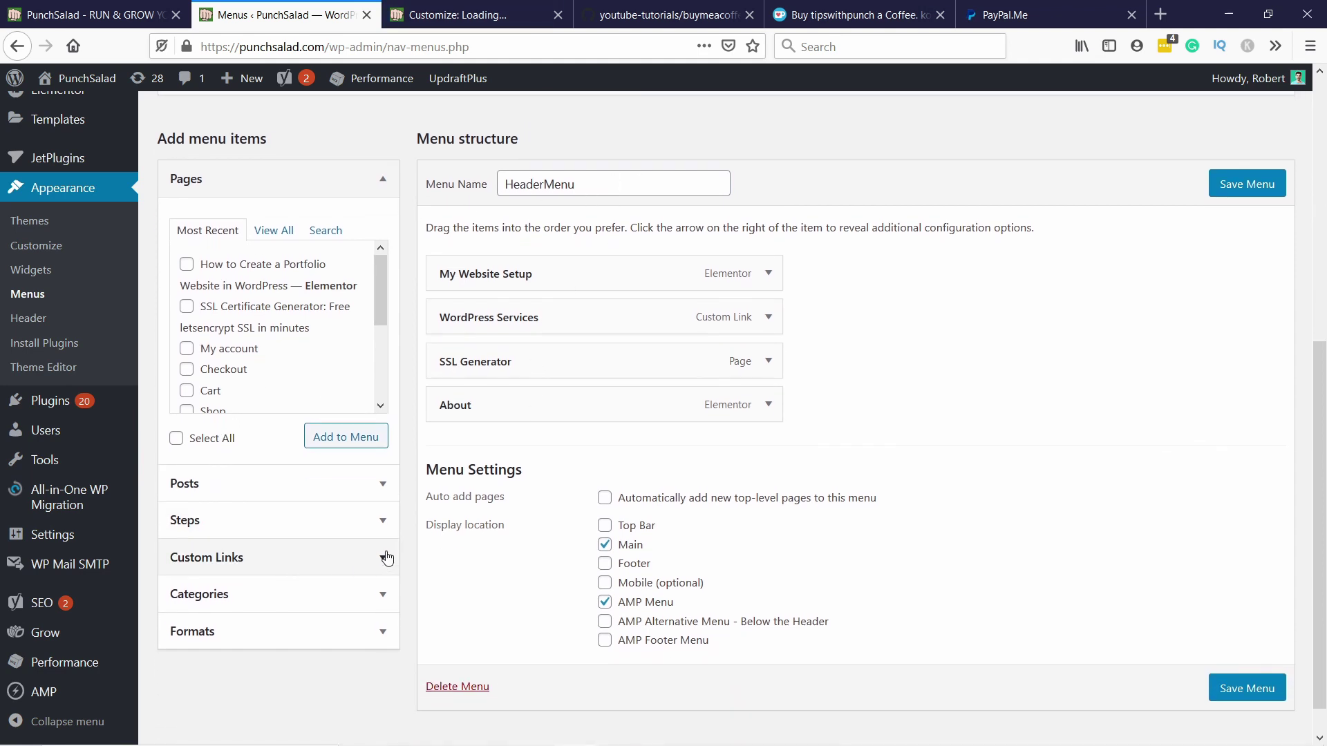
Add a custom link with URL # and text 'Buy me a coffee', placed at the top of HeaderMenu
click(383, 557)
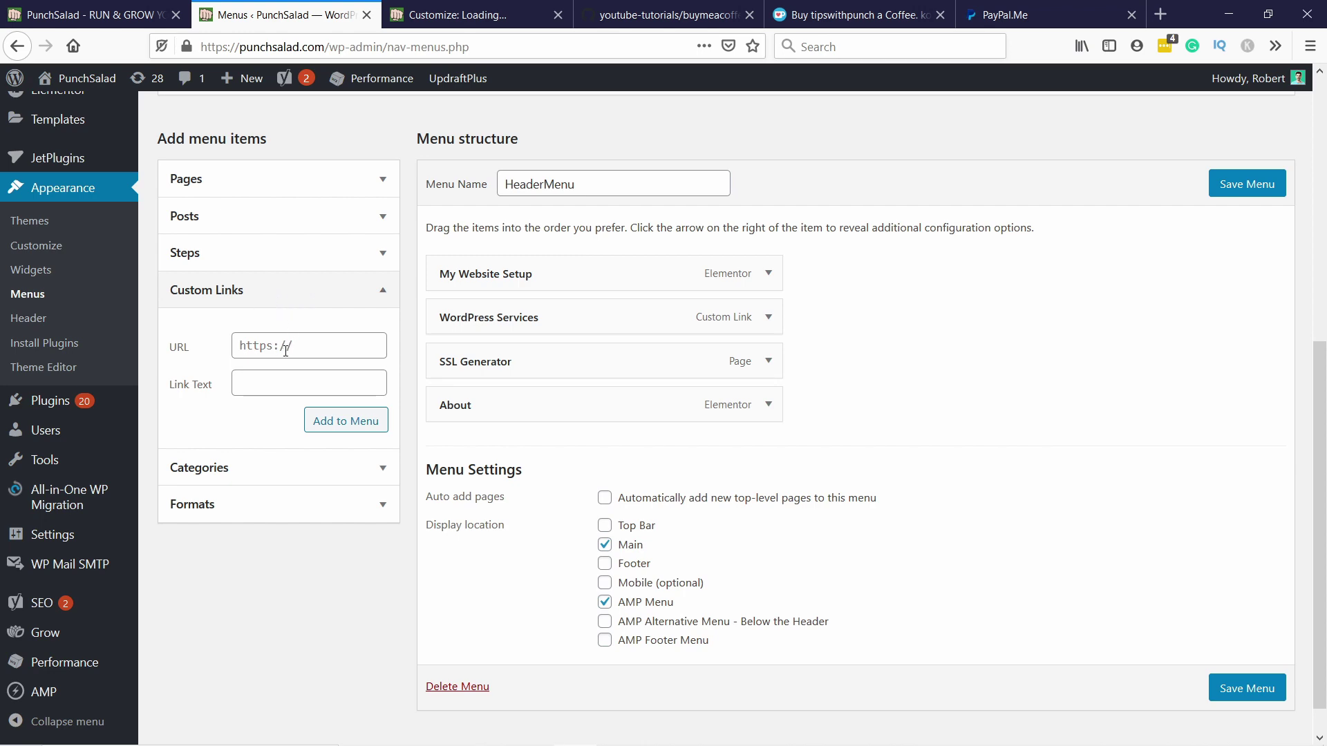
click(328, 346)
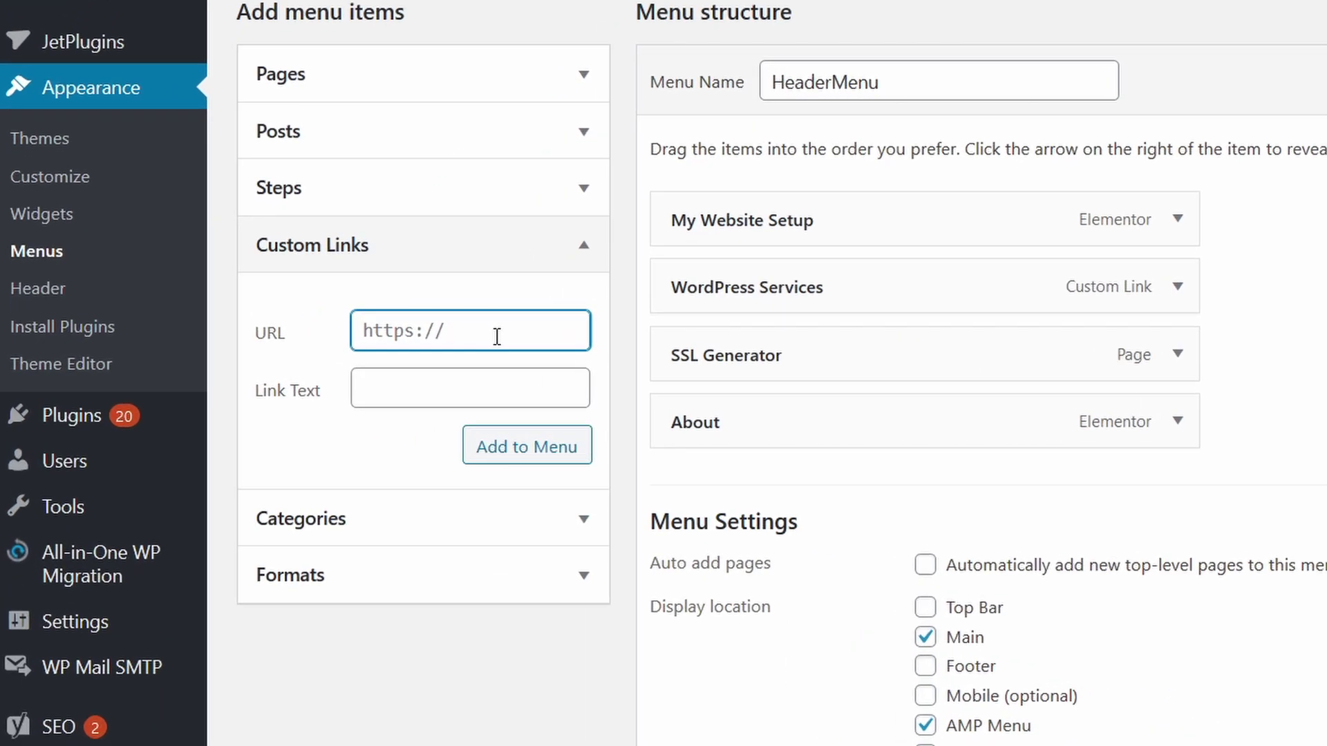
text(#)
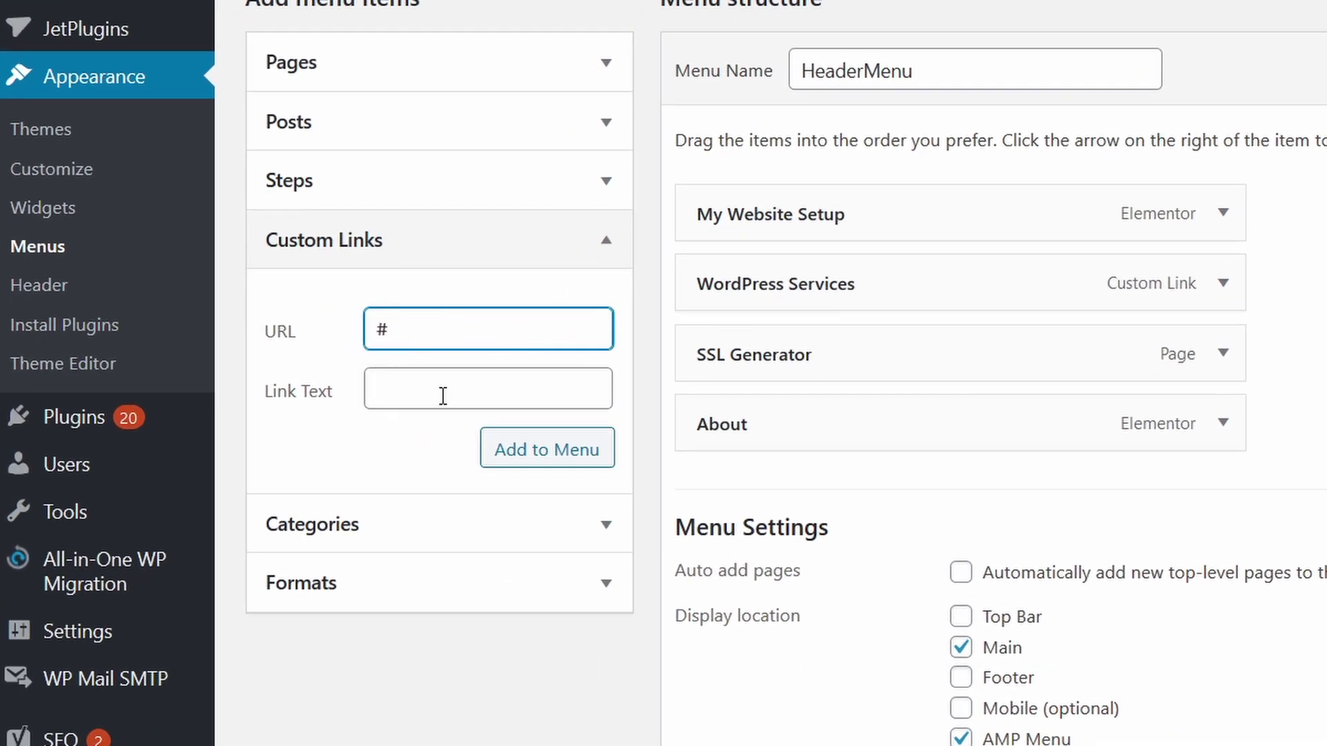
click(416, 391)
text(Buy me a coffee)
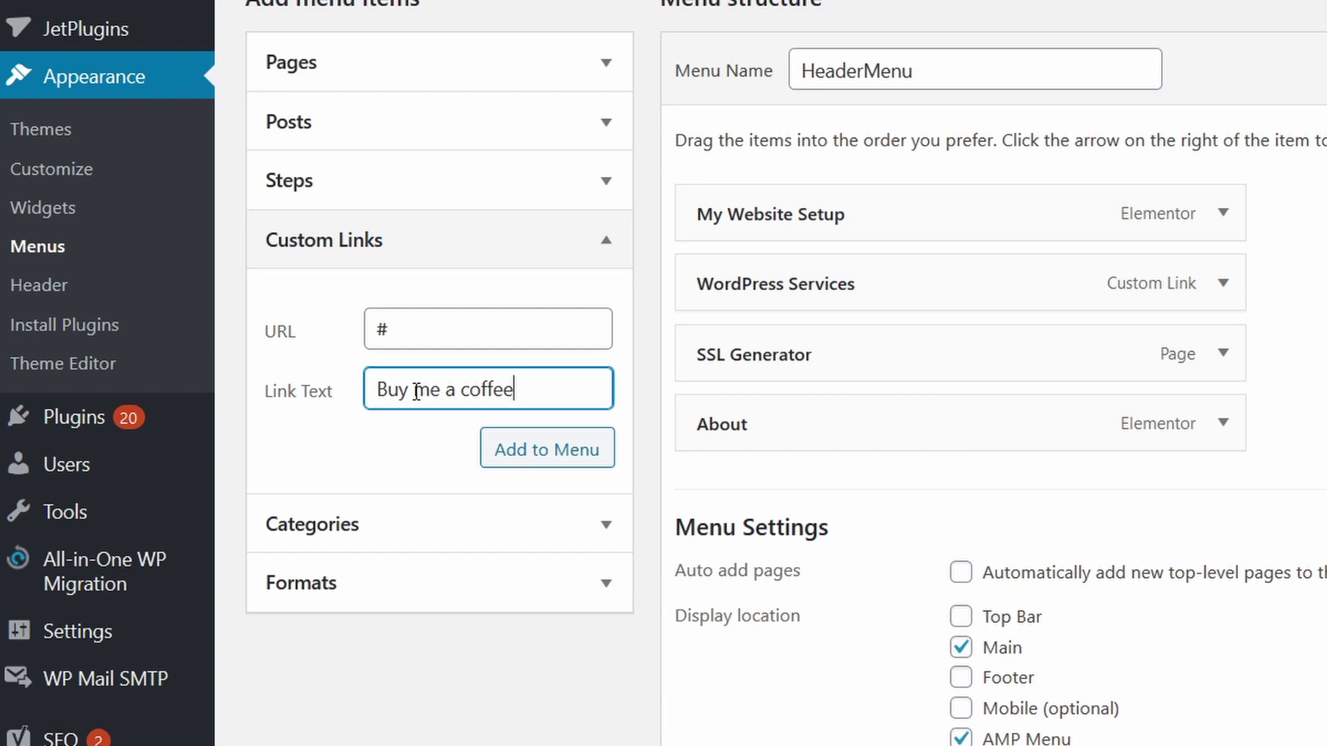
click(552, 460)
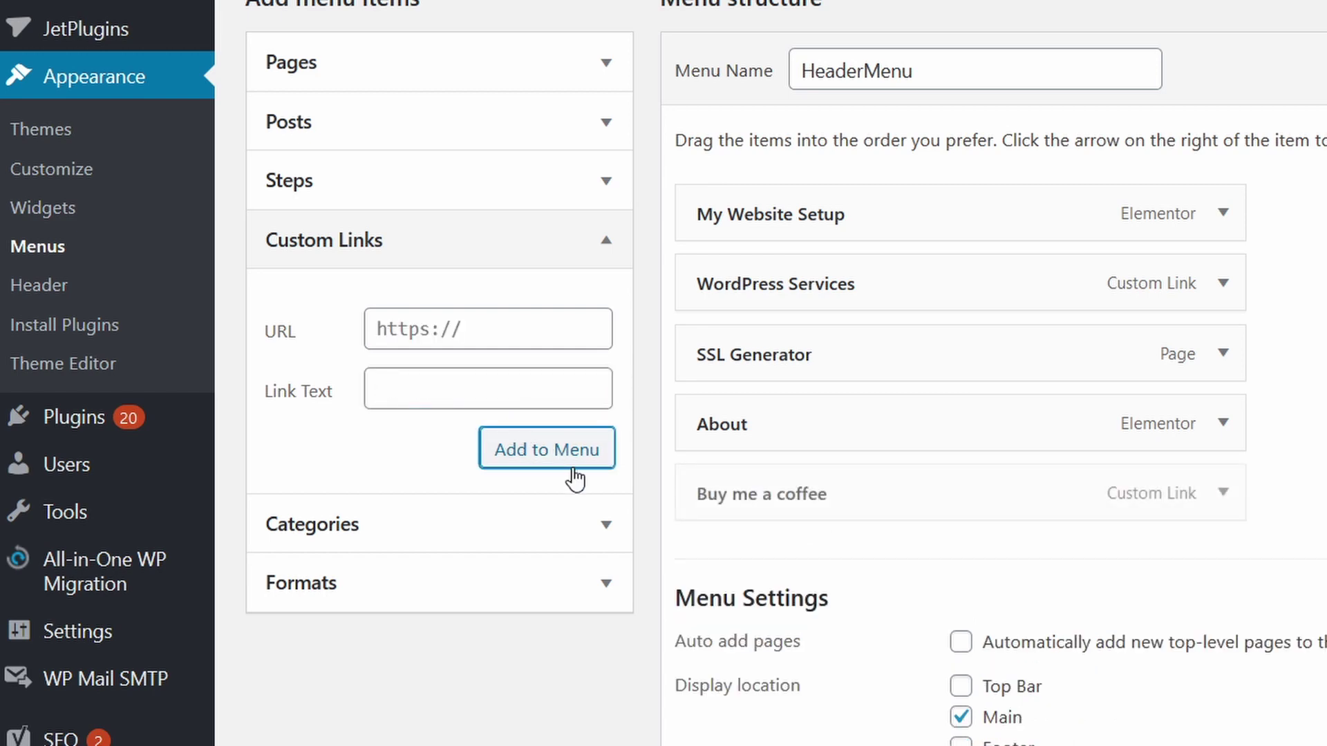
drag(794, 479, 876, 202)
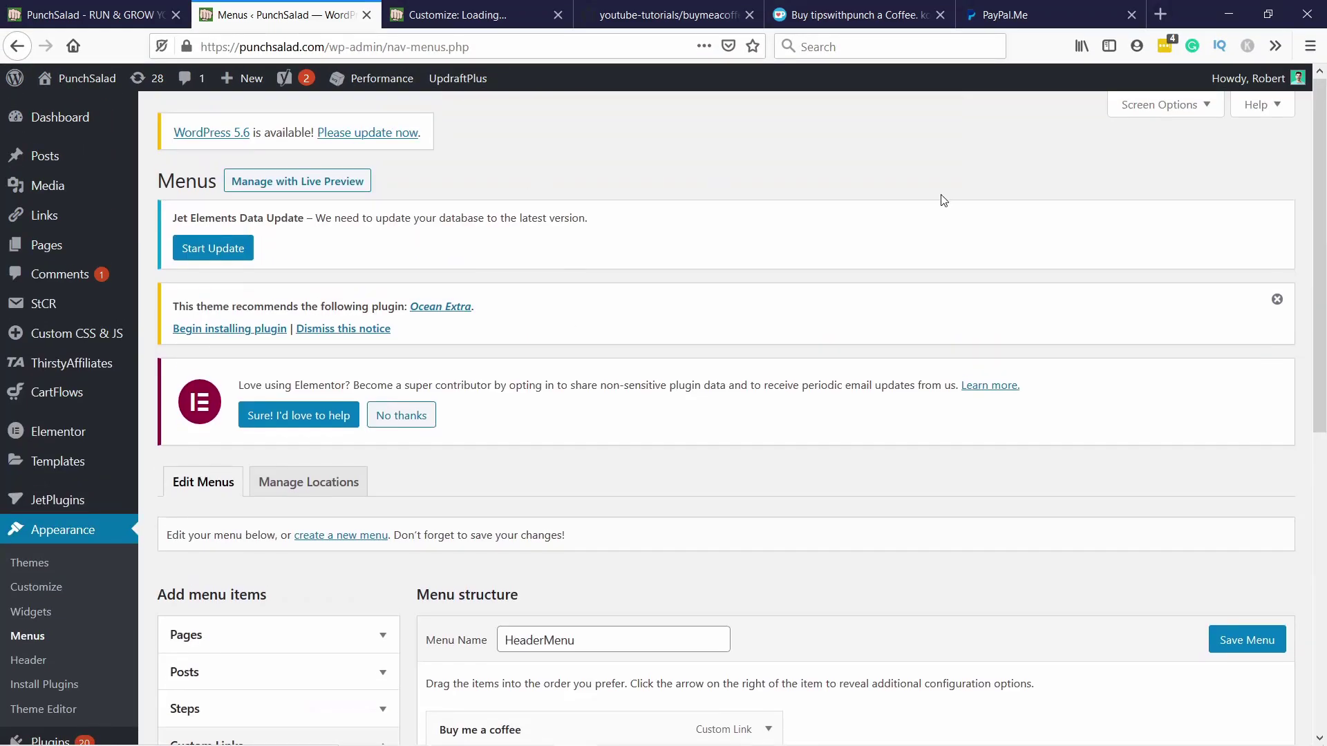
Enable the CSS Classes field for menu items in Screen Options
click(1202, 108)
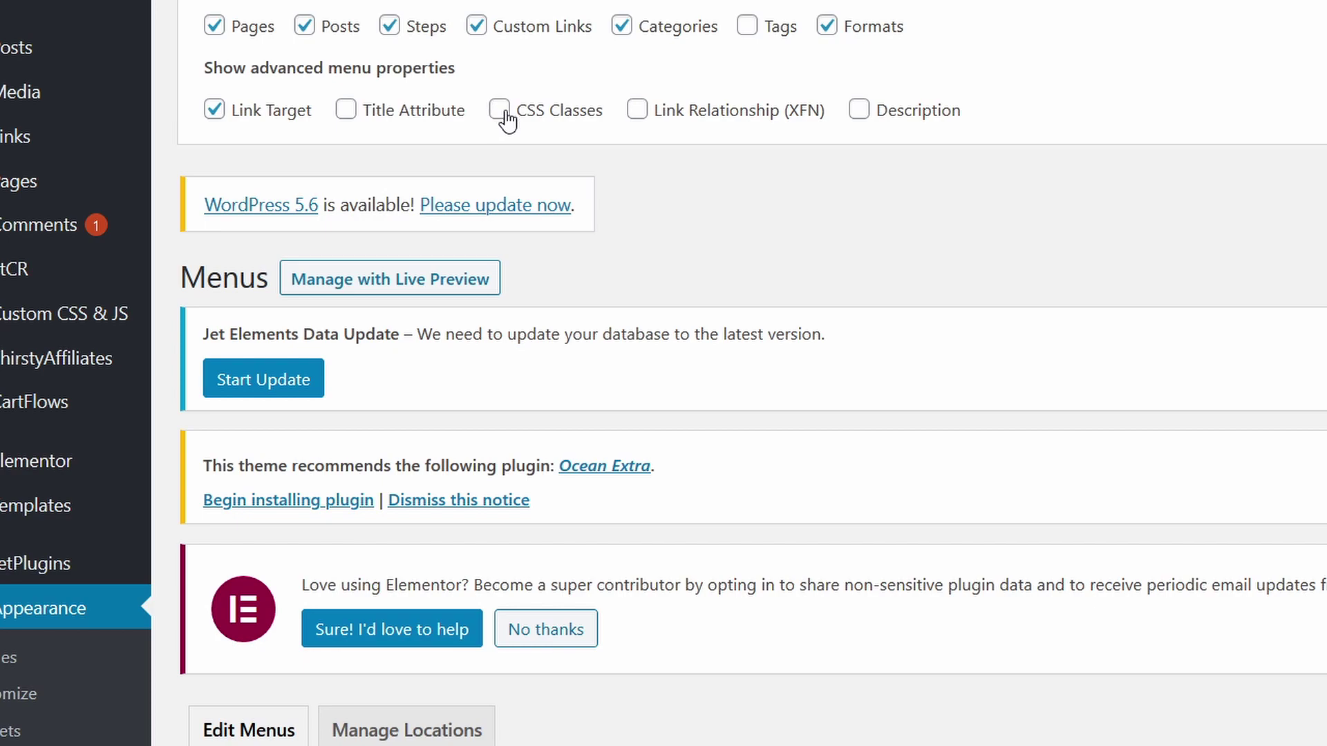
click(500, 111)
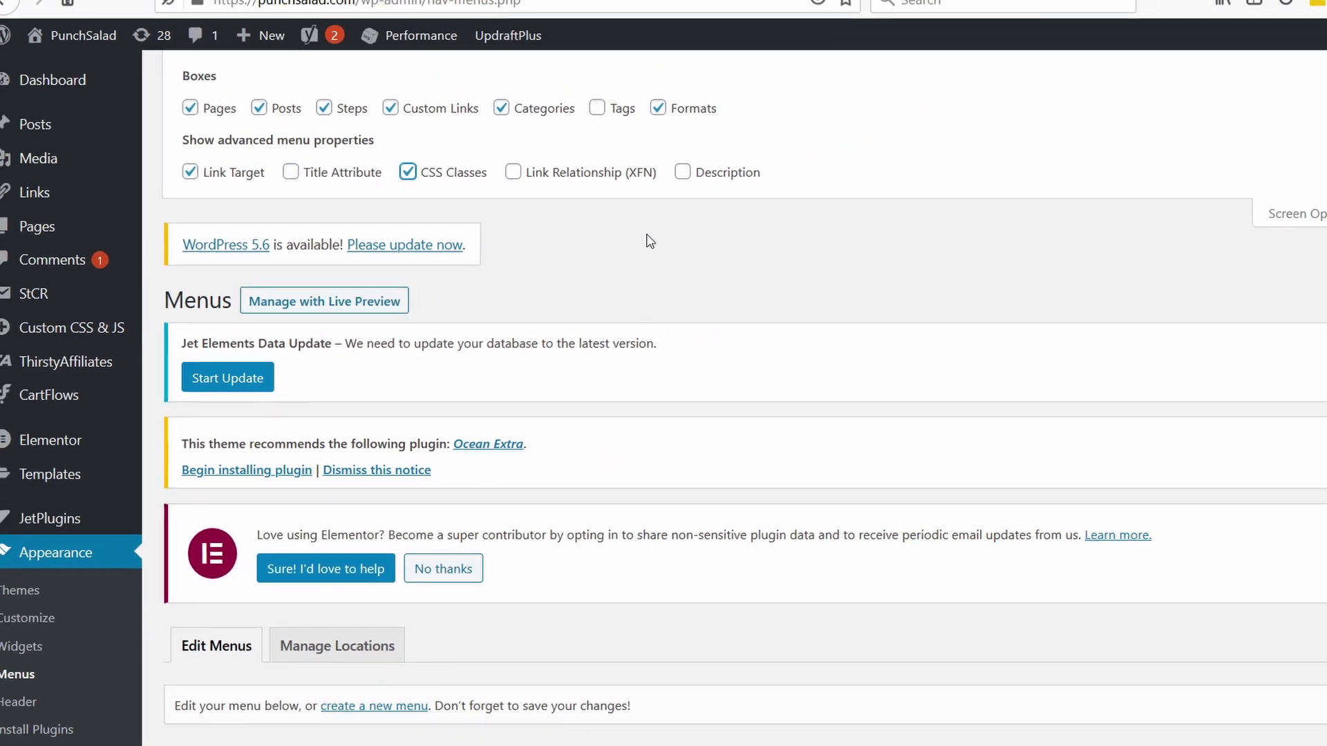
scroll(586, 228, down, 5)
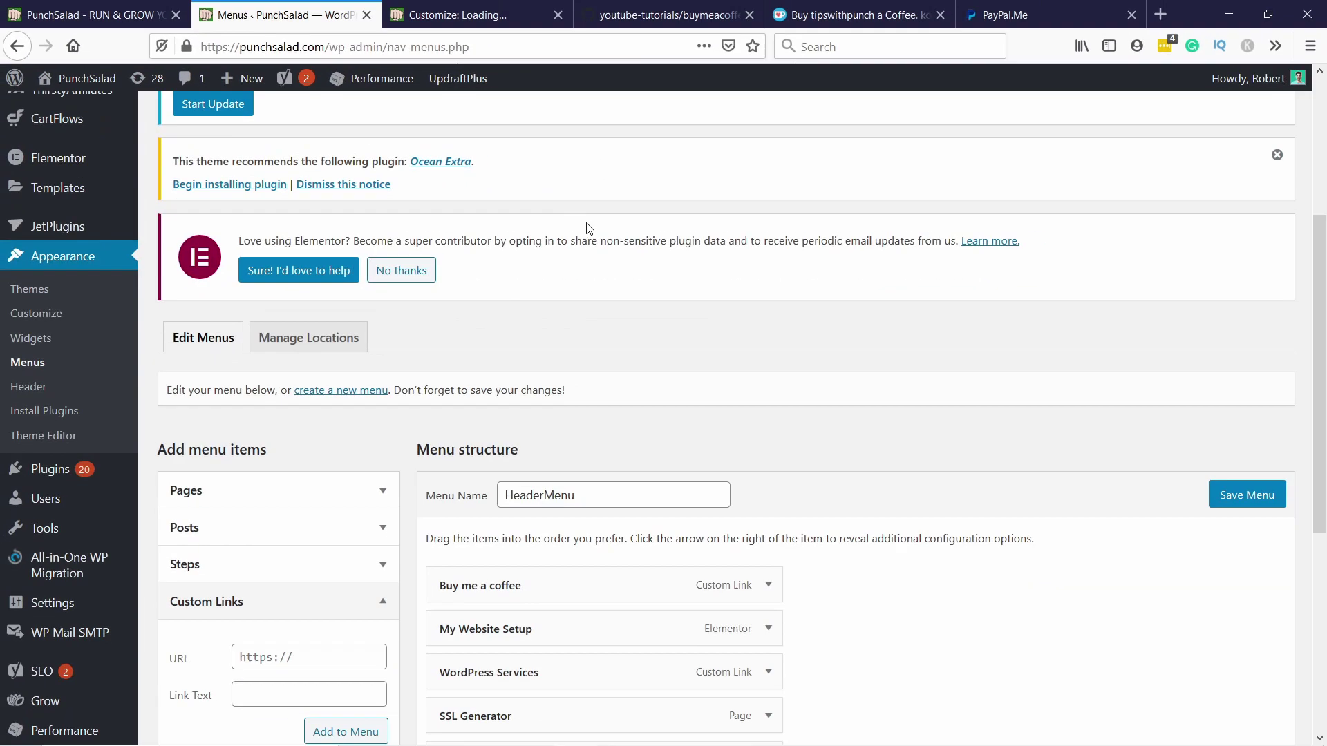
scroll(588, 228, down, 4)
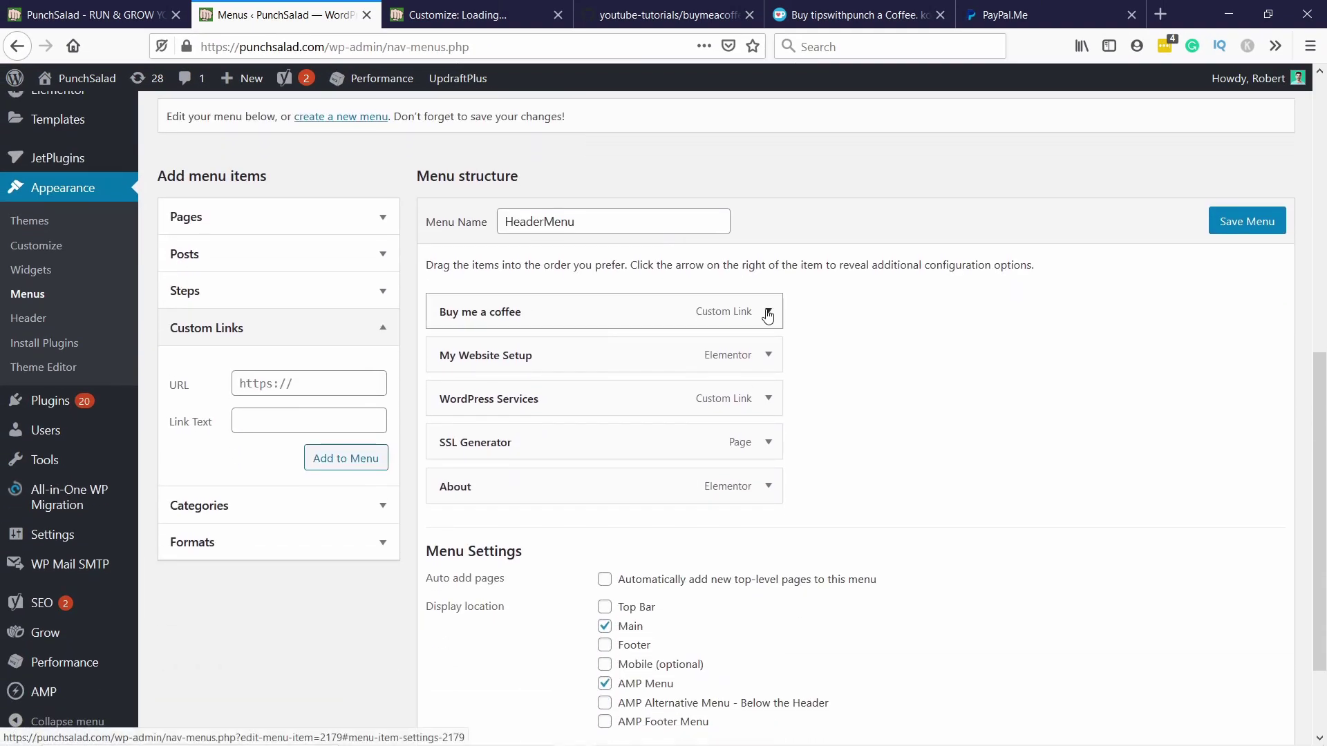
Give Buy me a coffee CSS class coffee-btn, open it in a new tab, and save HeaderMenu
click(768, 312)
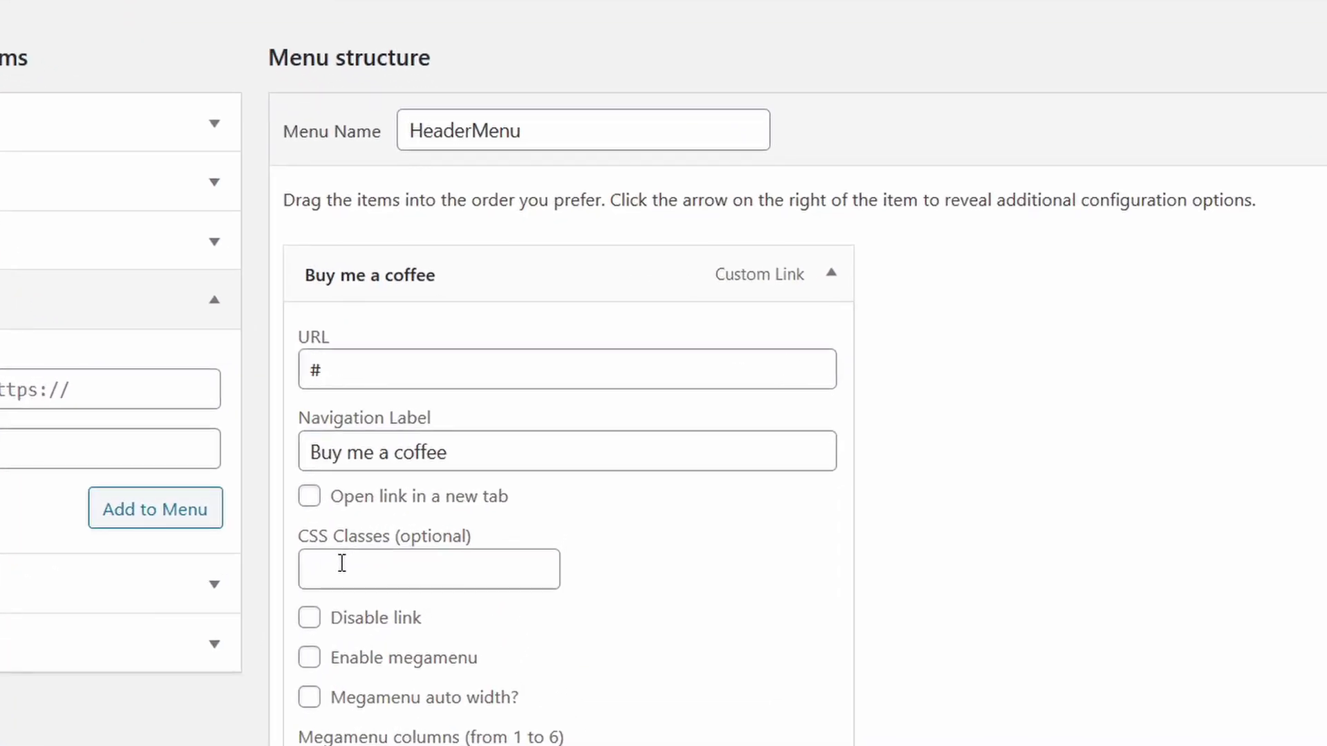
click(341, 563)
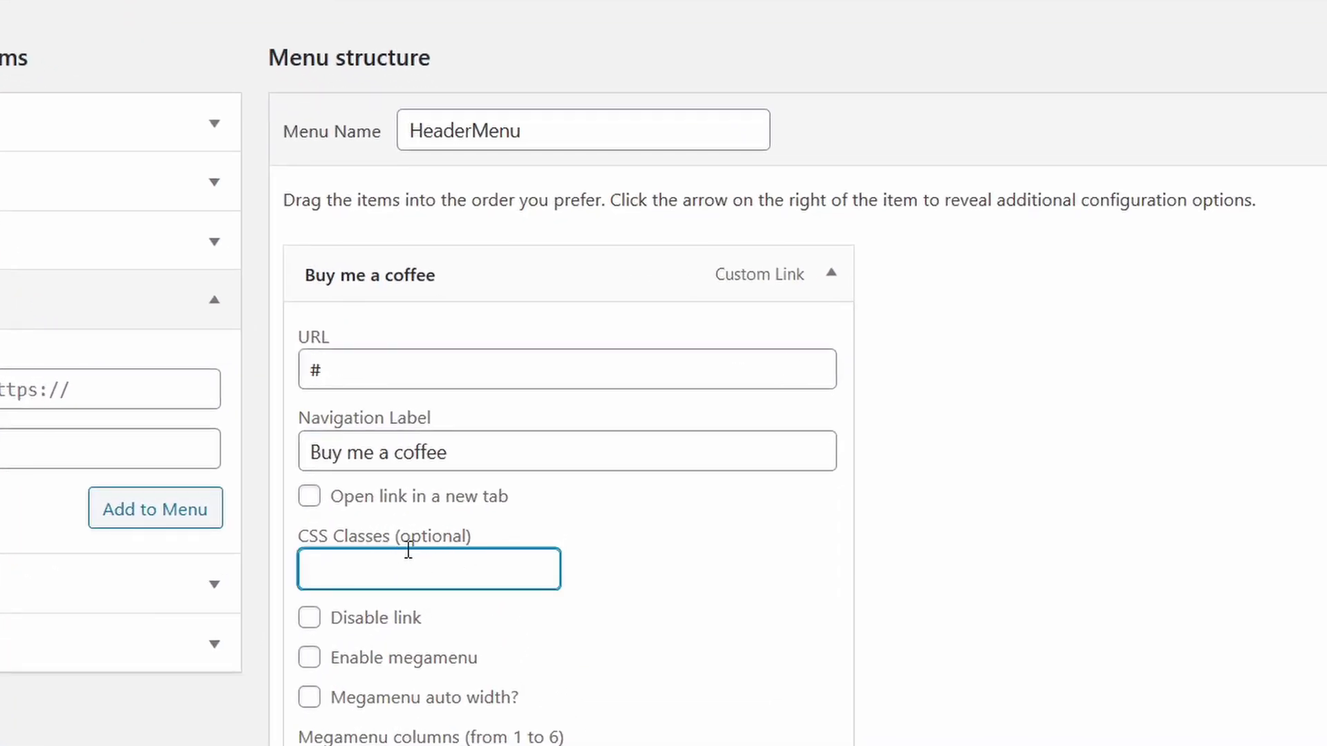
text(coffee-btn)
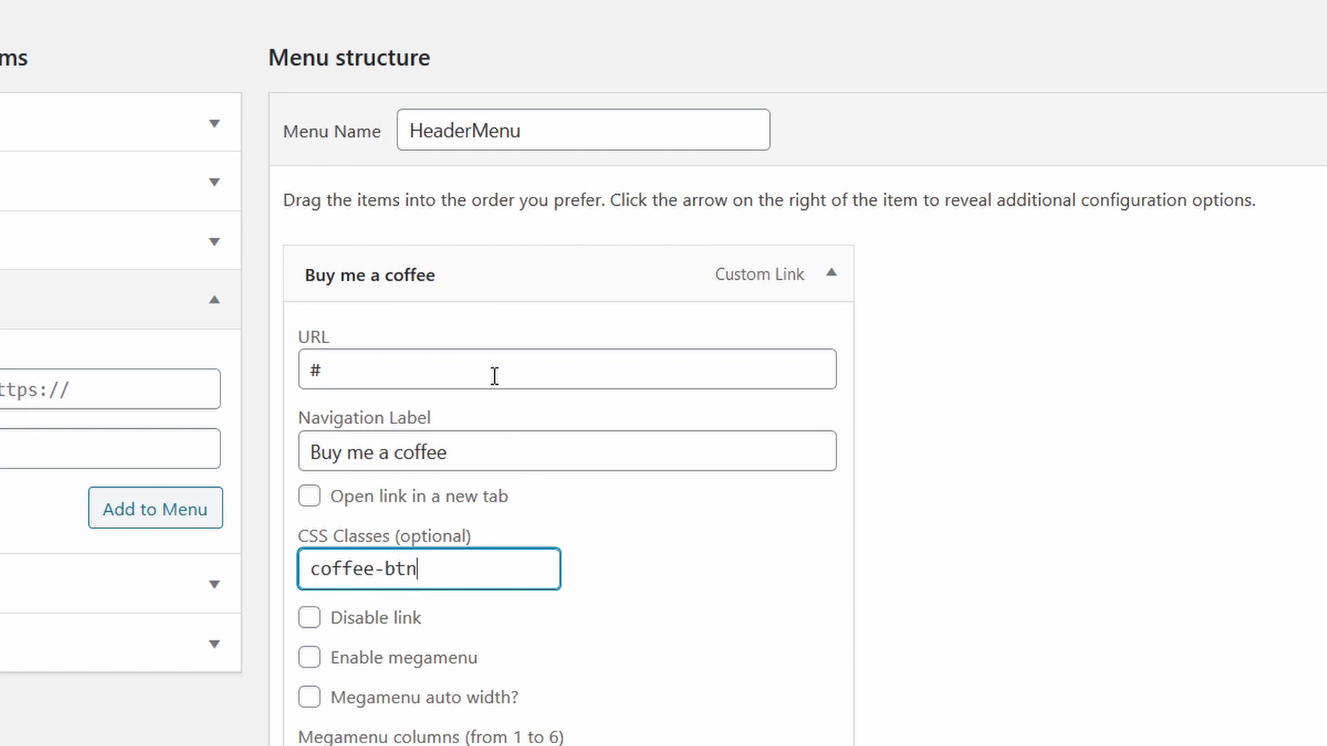
click(304, 497)
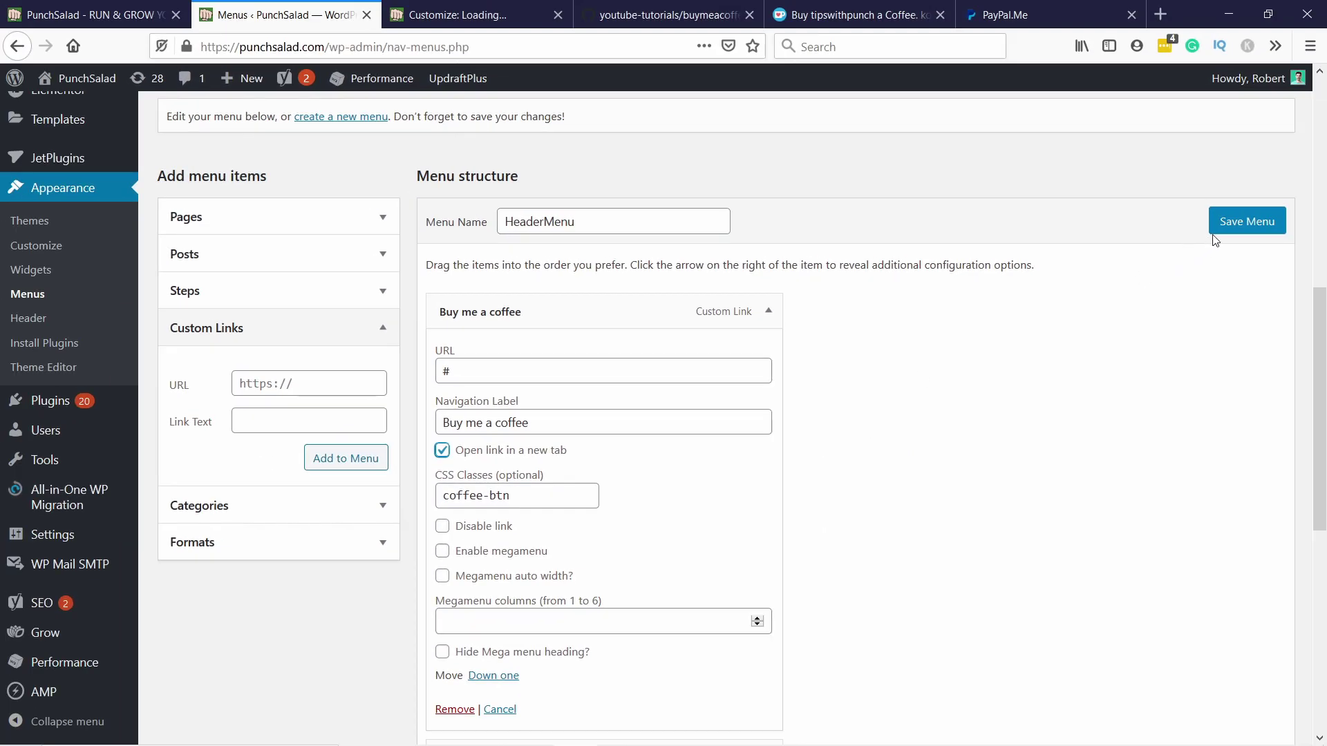
click(1222, 223)
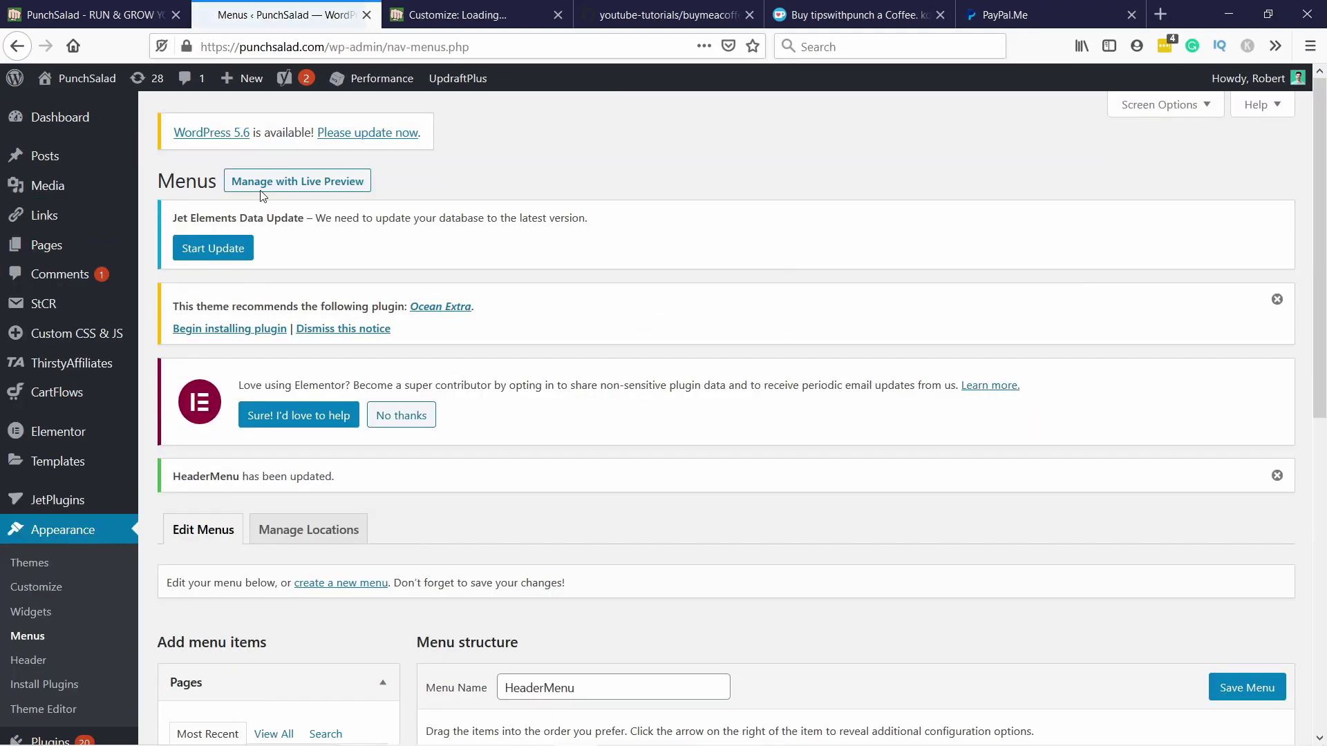
Reload the live site to check the new menu item, then switch to the Customizer tab
click(90, 15)
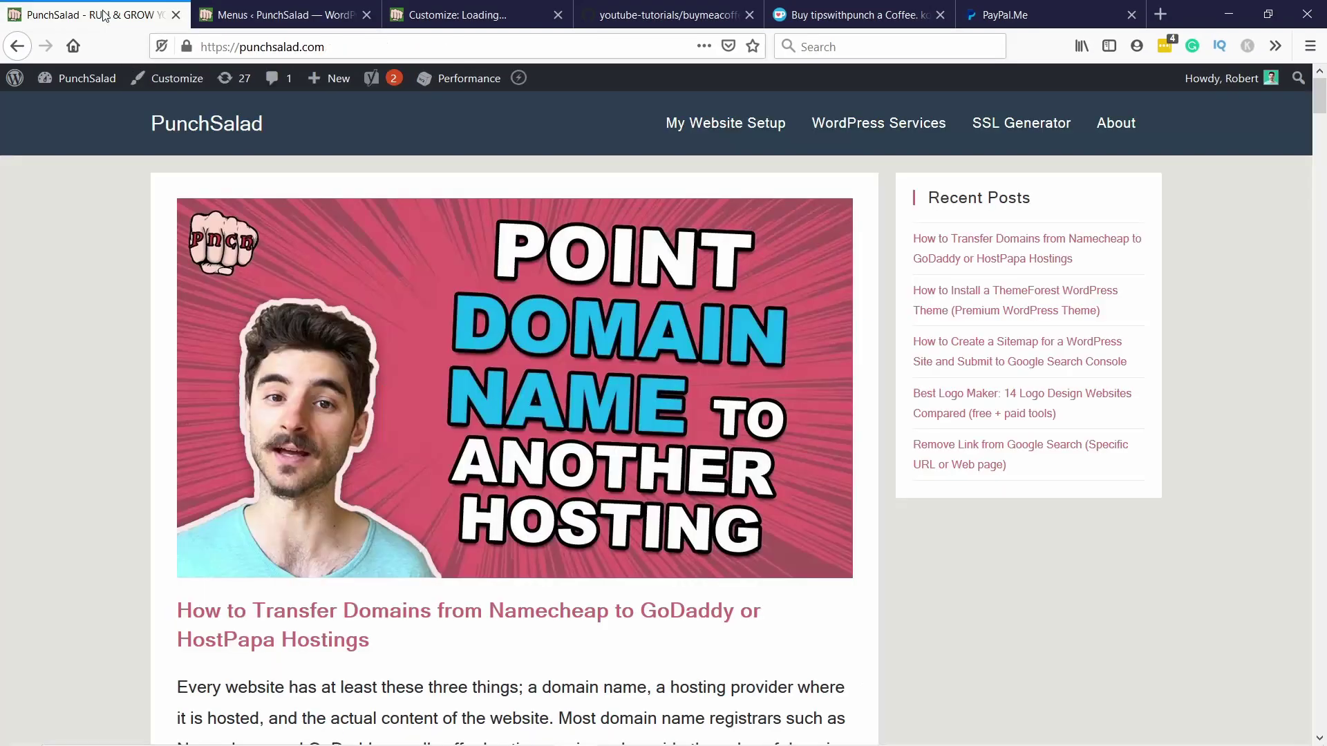
click(248, 47)
key(Return)
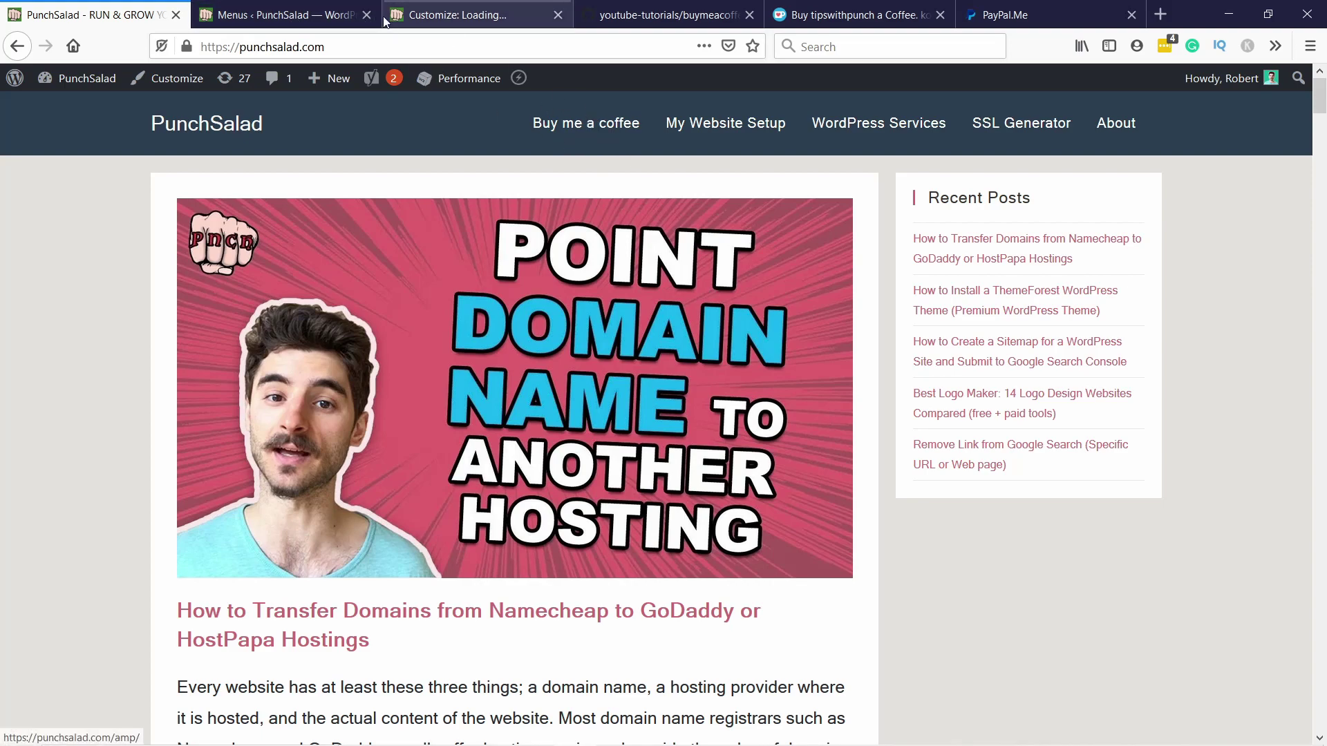
click(438, 19)
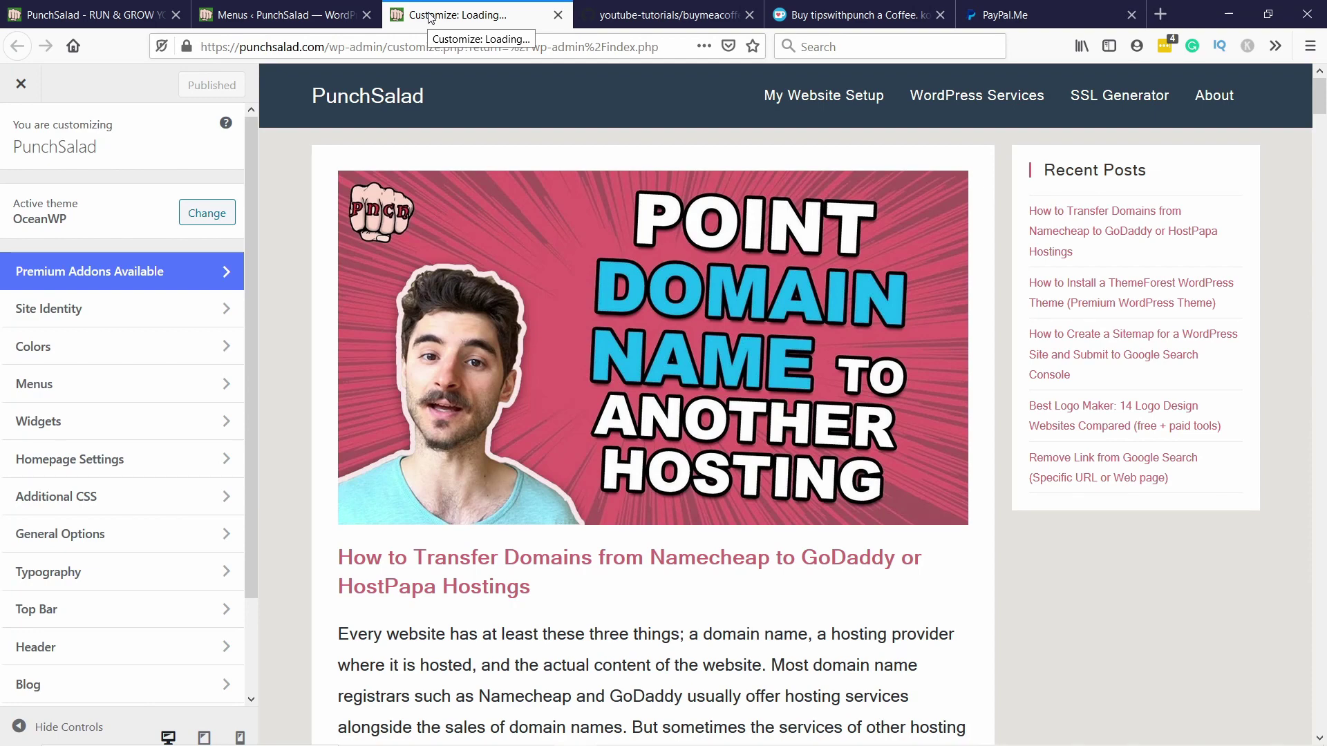
Reload the Customizer so its preview shows the Buy me a coffee item
click(299, 17)
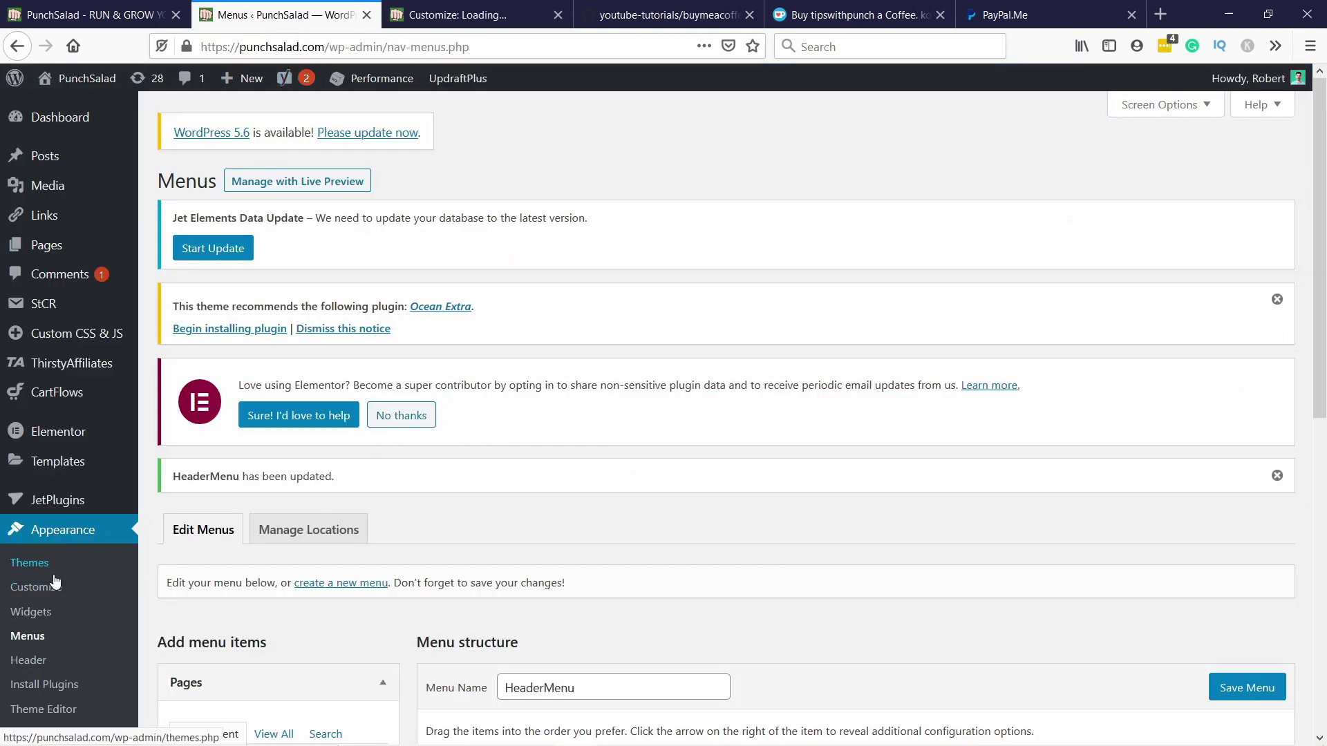
click(457, 19)
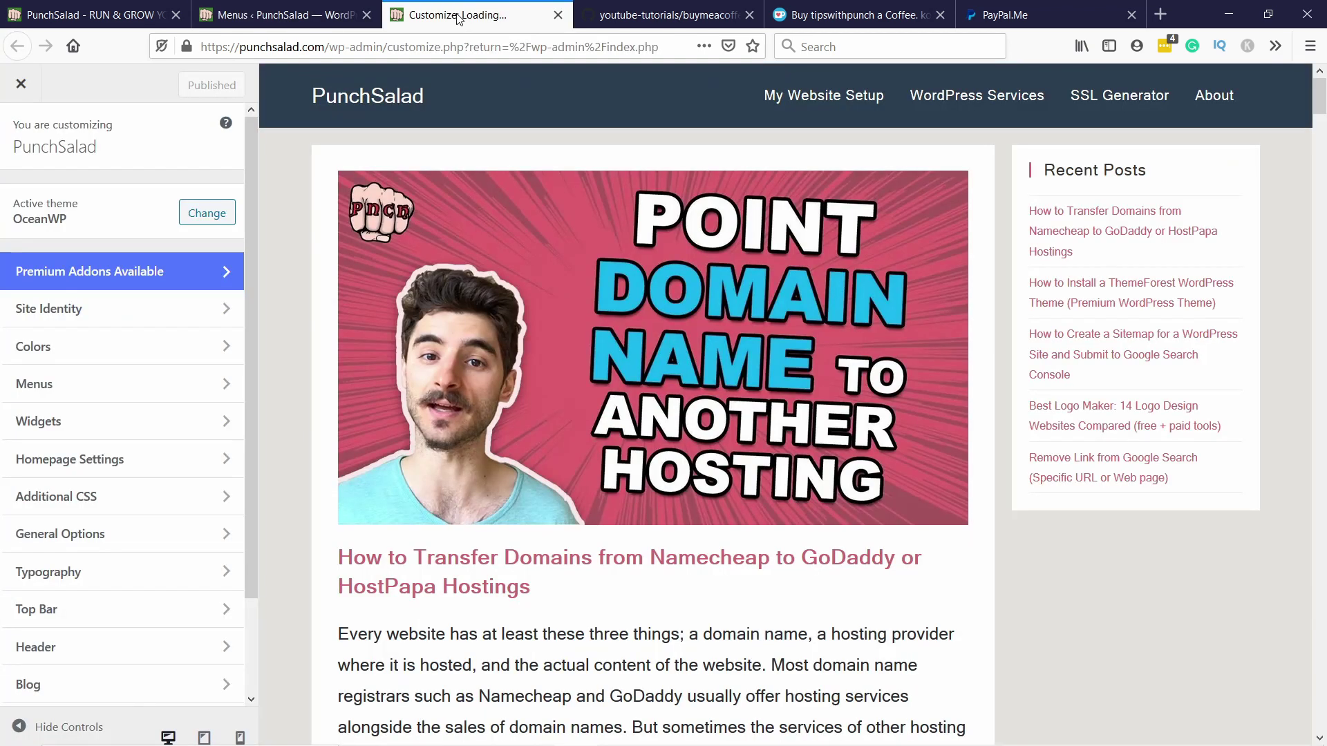
click(377, 46)
key(Return)
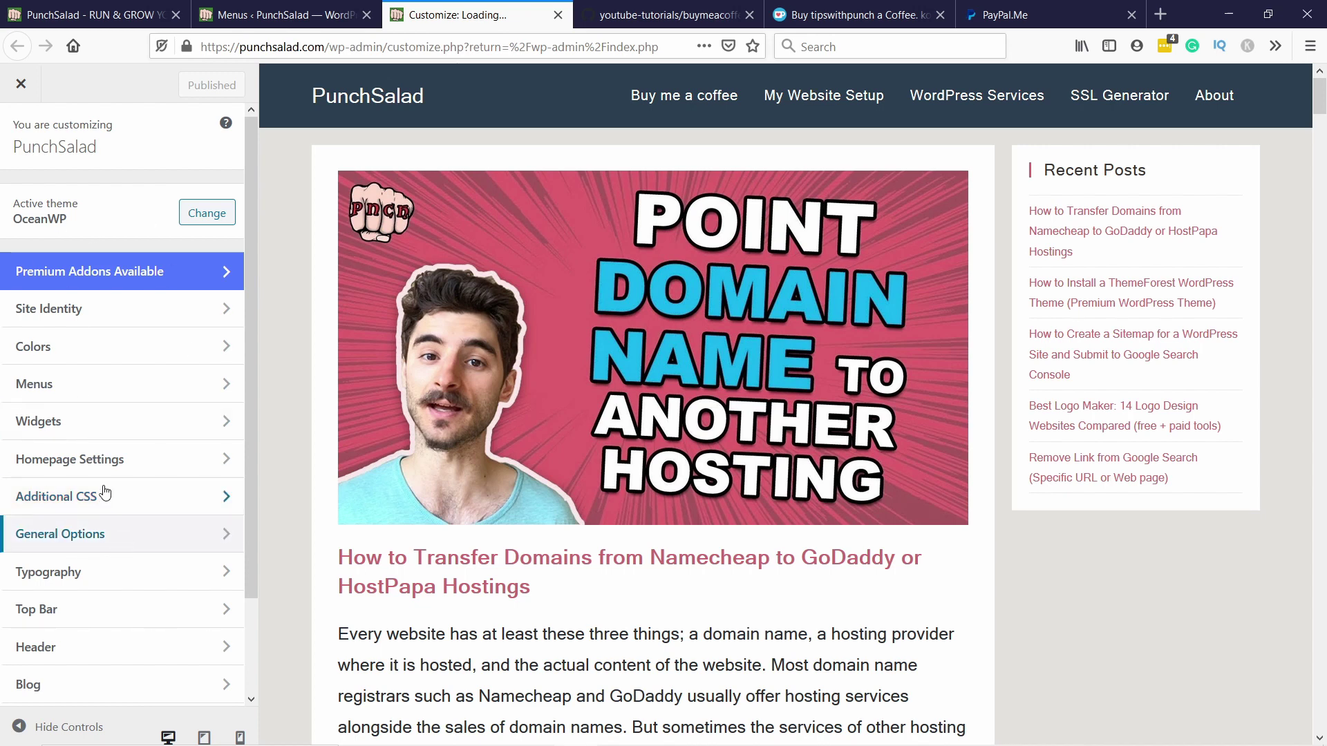
Open Additional CSS and add blank lines after the last #site-header rule
click(69, 501)
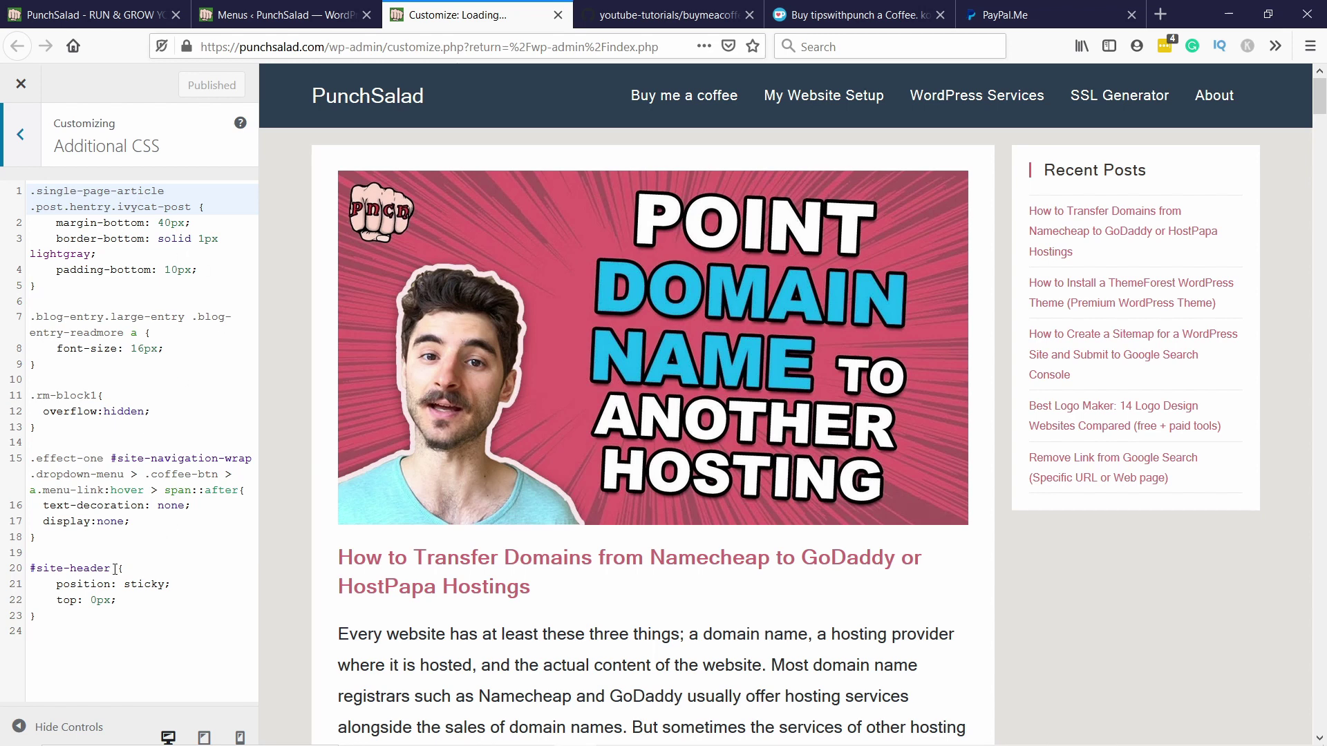
click(66, 601)
click(46, 617)
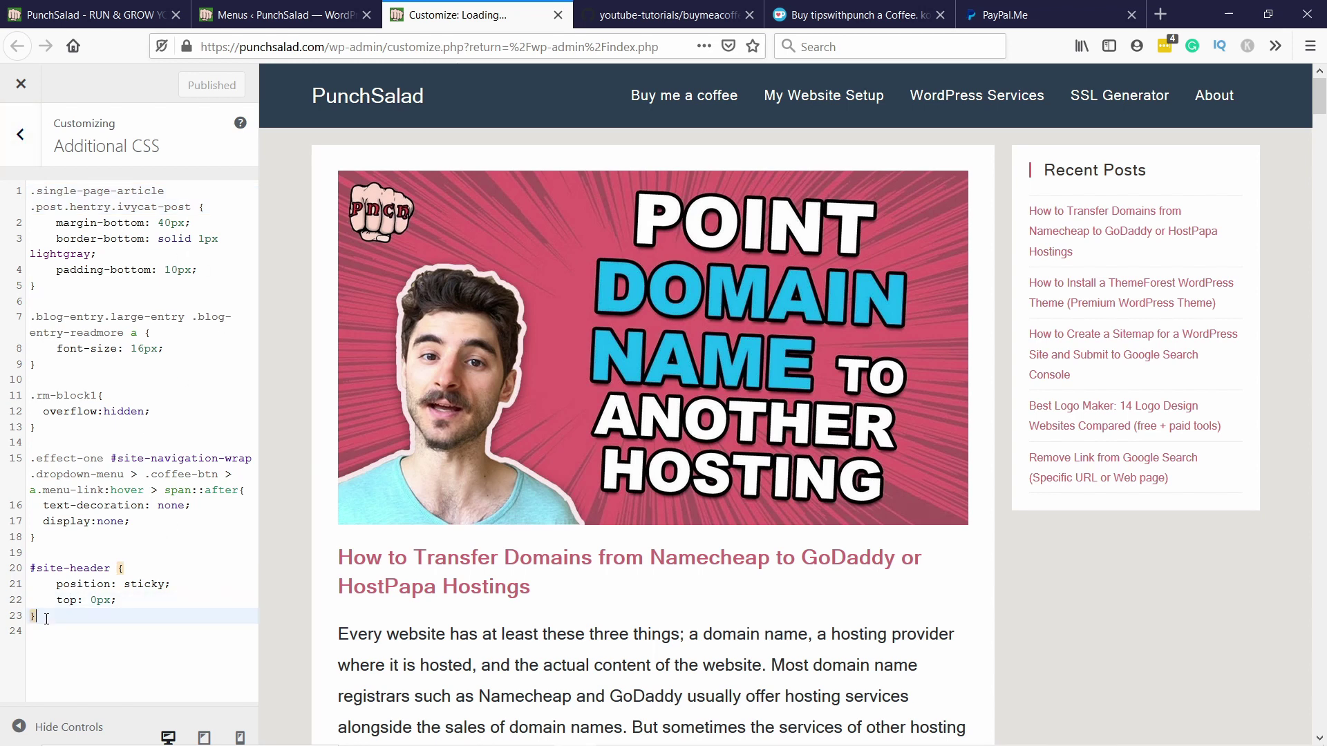
key(Return)
key(Return)
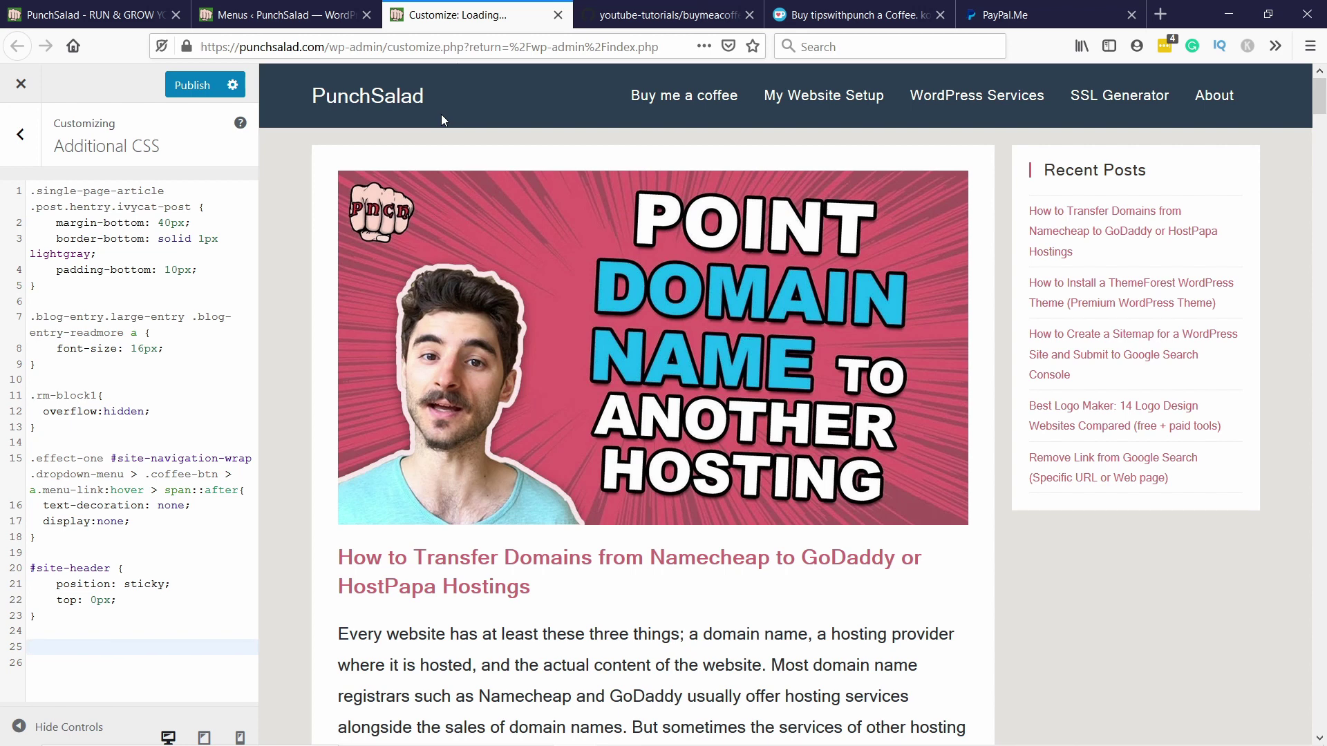
Copy the button CSS rules (lines 10–28) from the buymeacoffee-btn file on GitHub
click(653, 20)
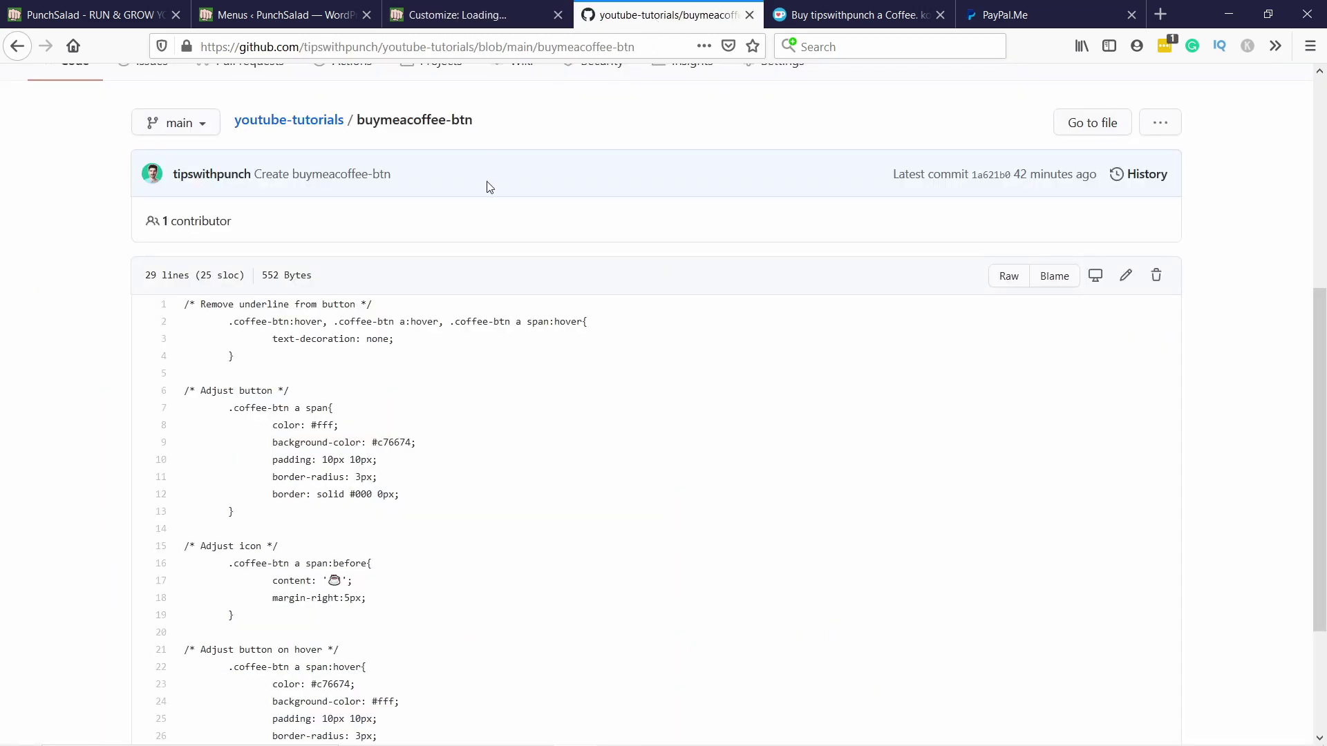
scroll(528, 304, up, 3)
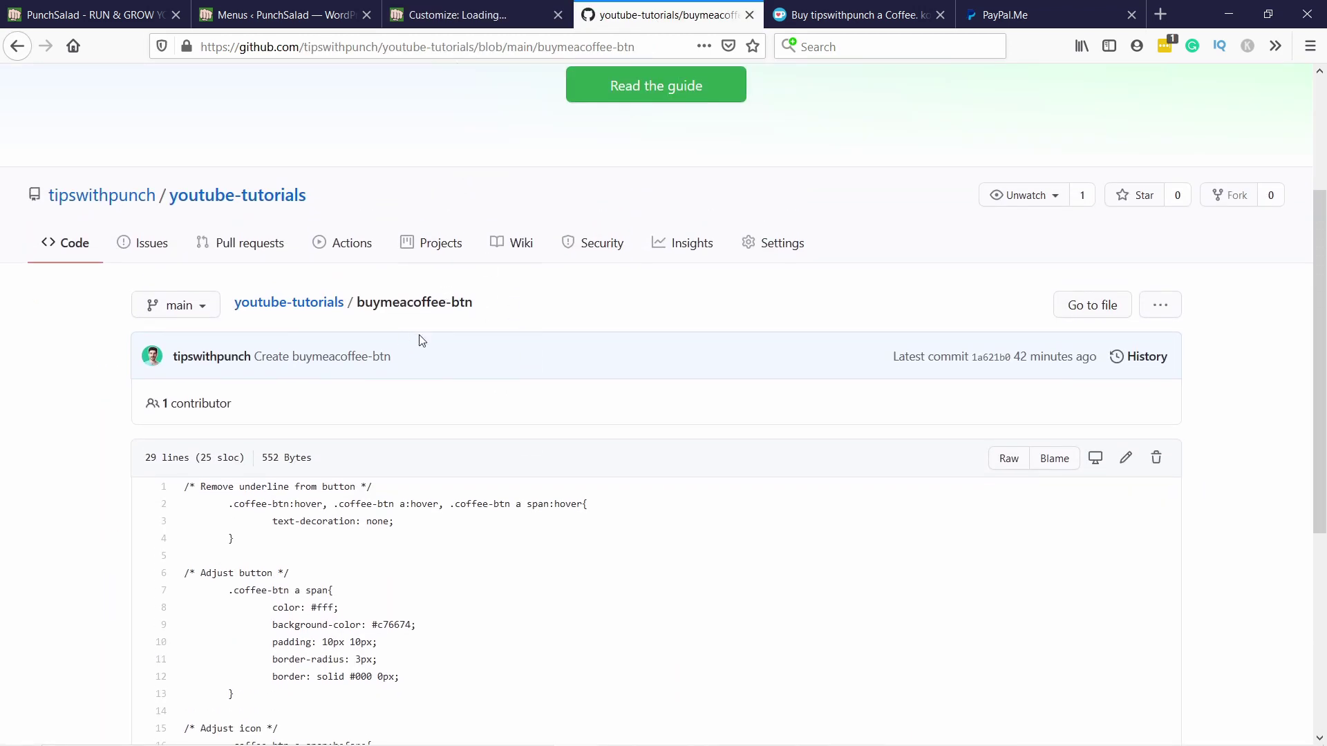
scroll(434, 340, down, 6)
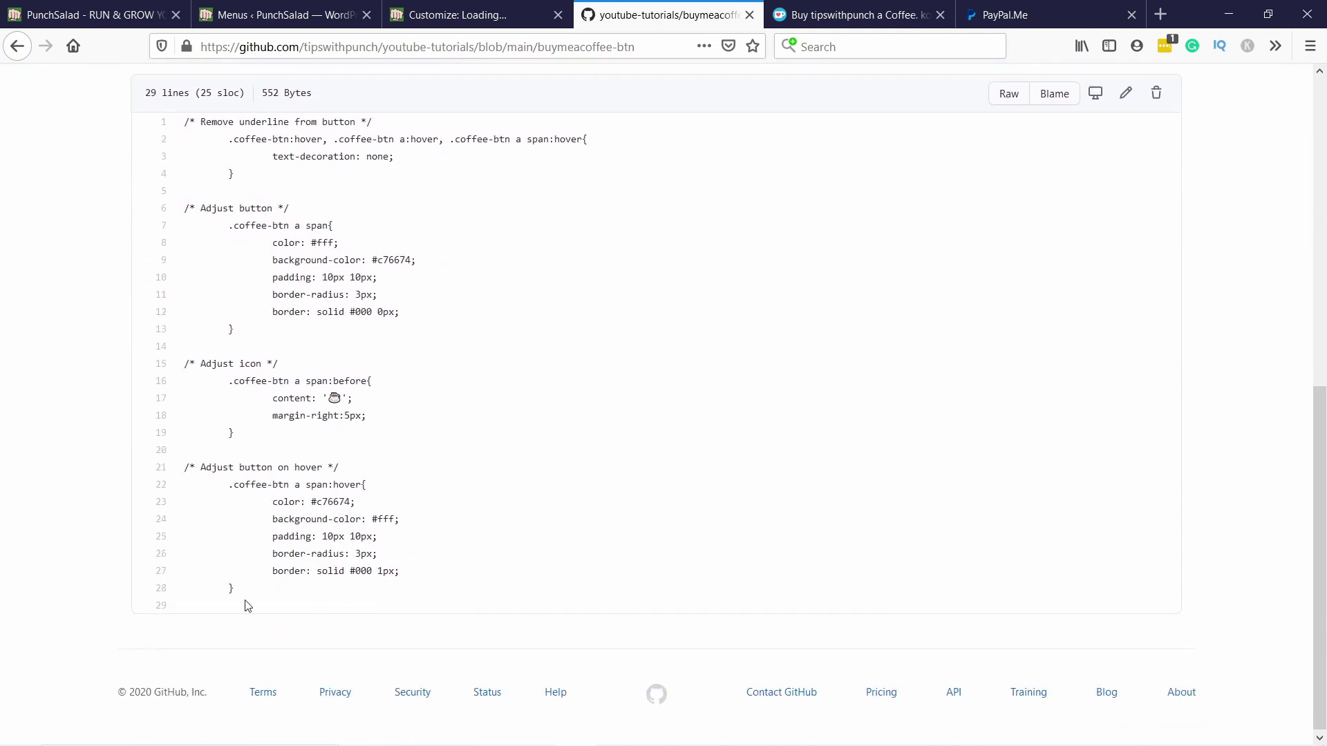
drag(258, 599, 176, 312)
right_click(257, 306)
click(291, 317)
Paste the coffee-btn rules at the end of Additional CSS, including the cup emoji icon rule
click(458, 17)
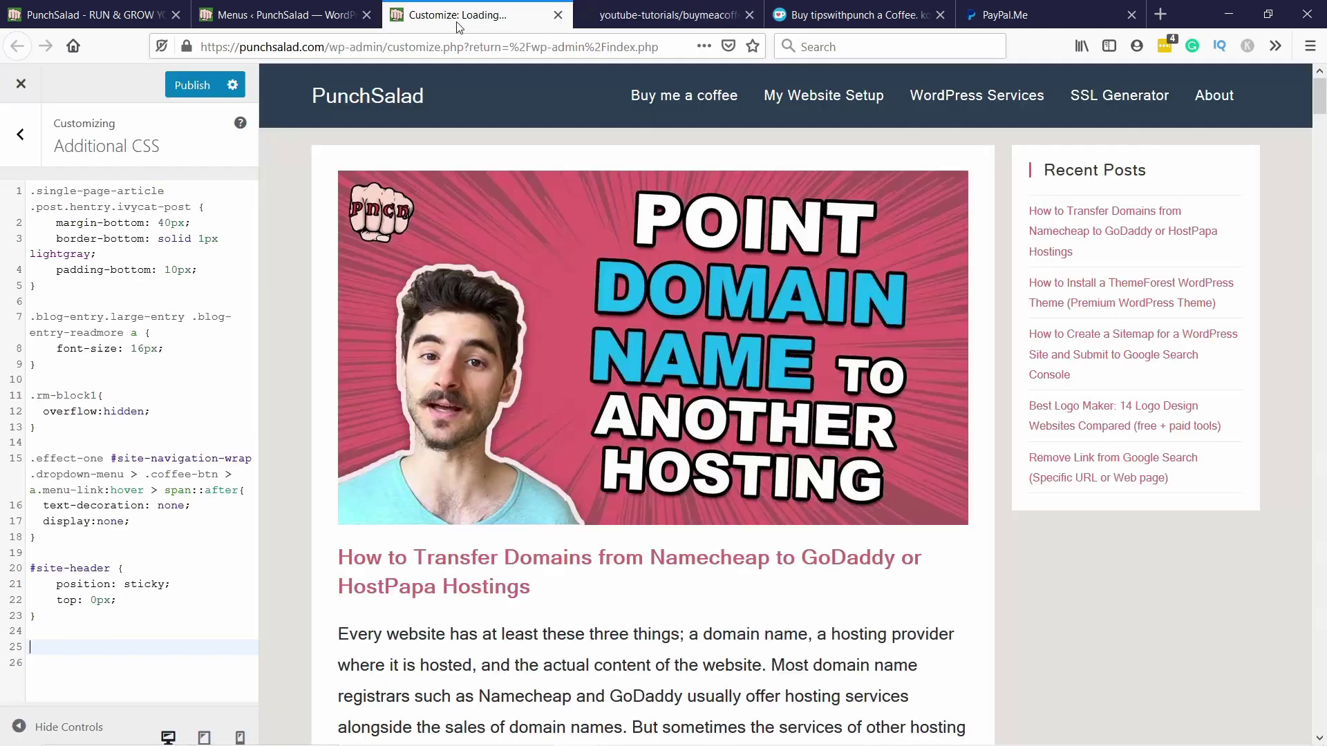
right_click(80, 639)
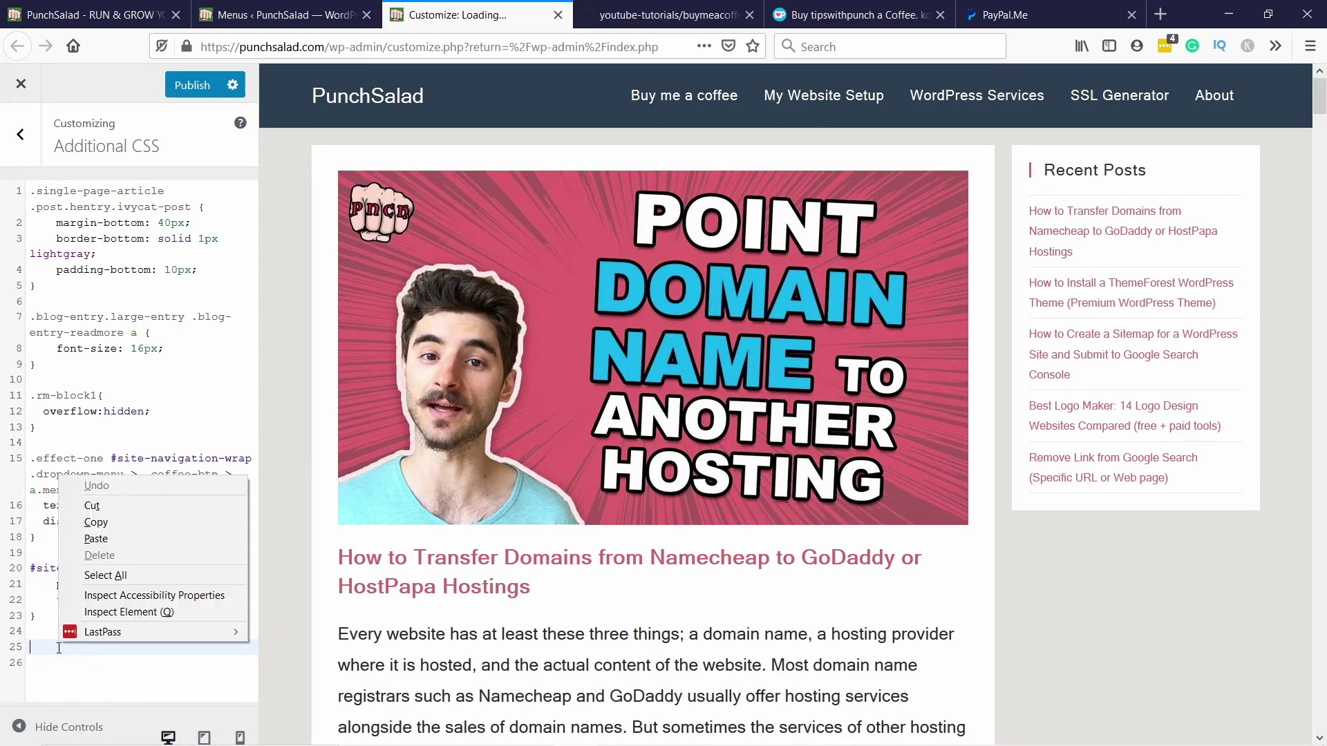
click(104, 534)
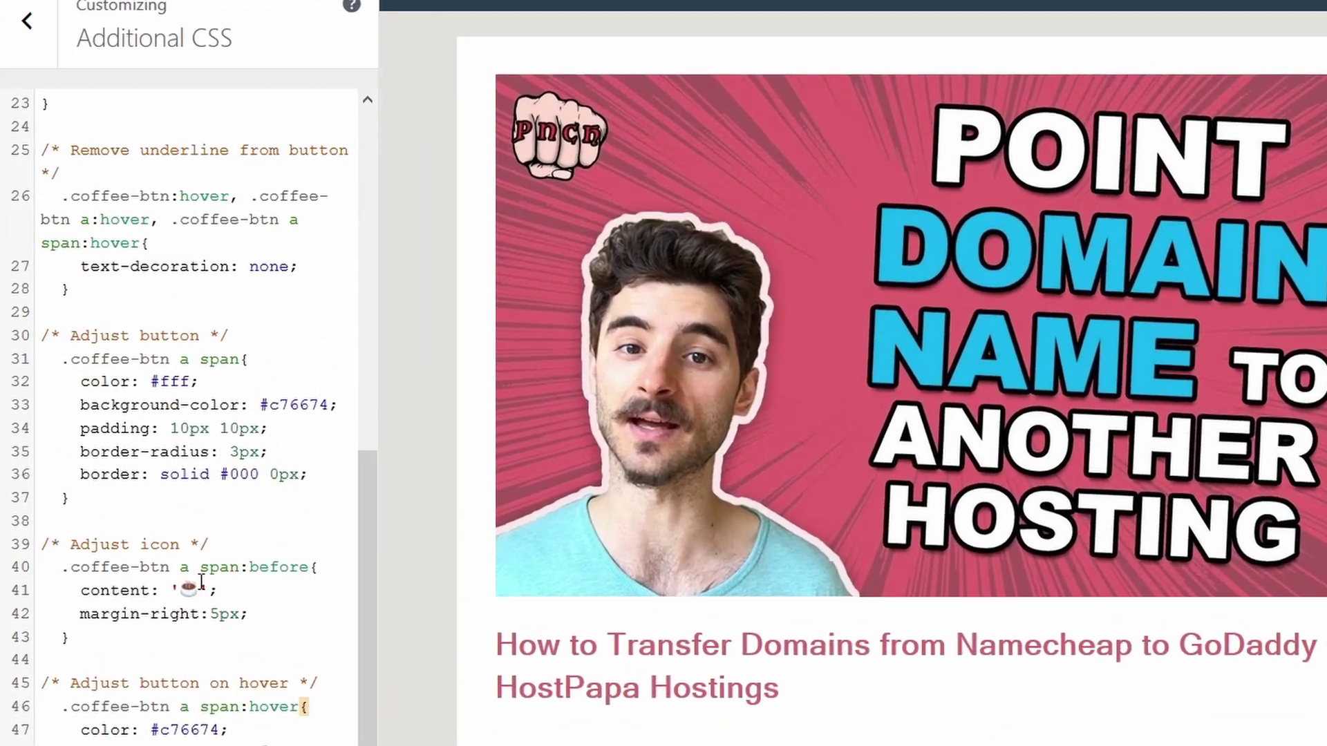
click(136, 522)
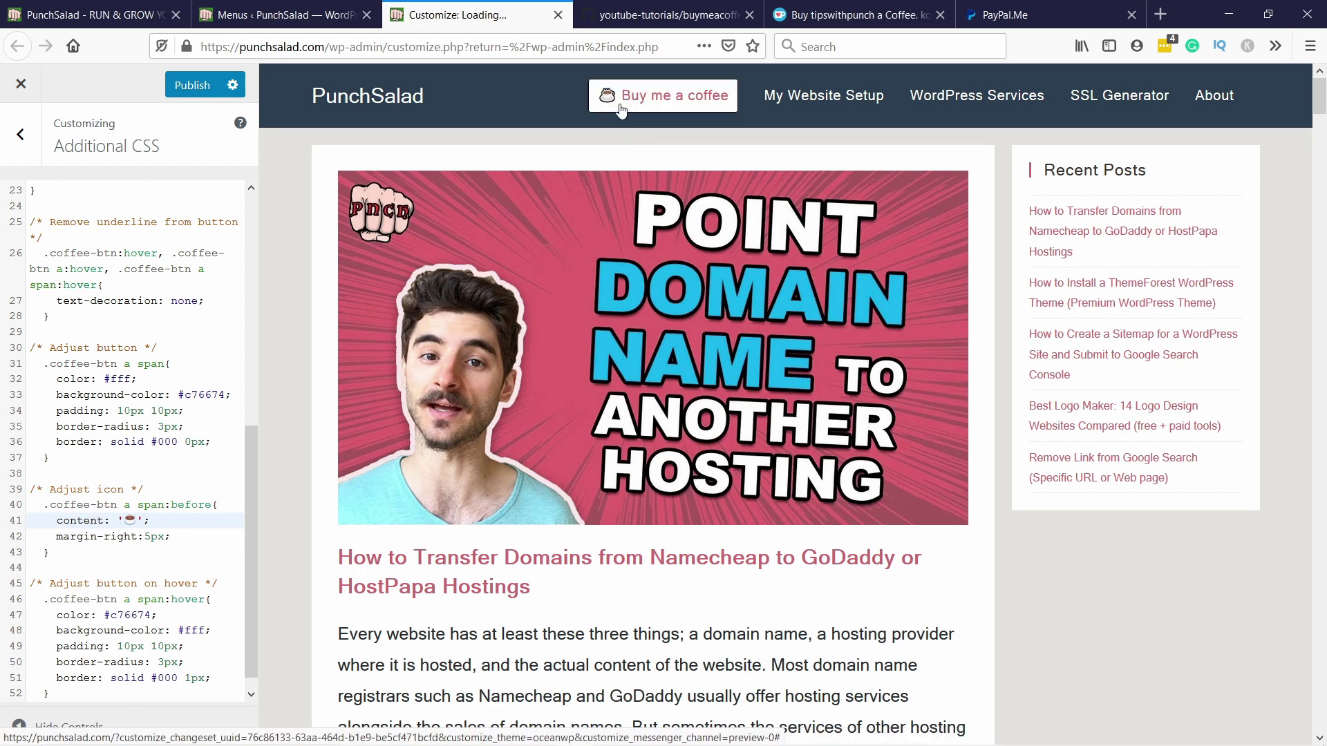
scroll(139, 484, down, 1)
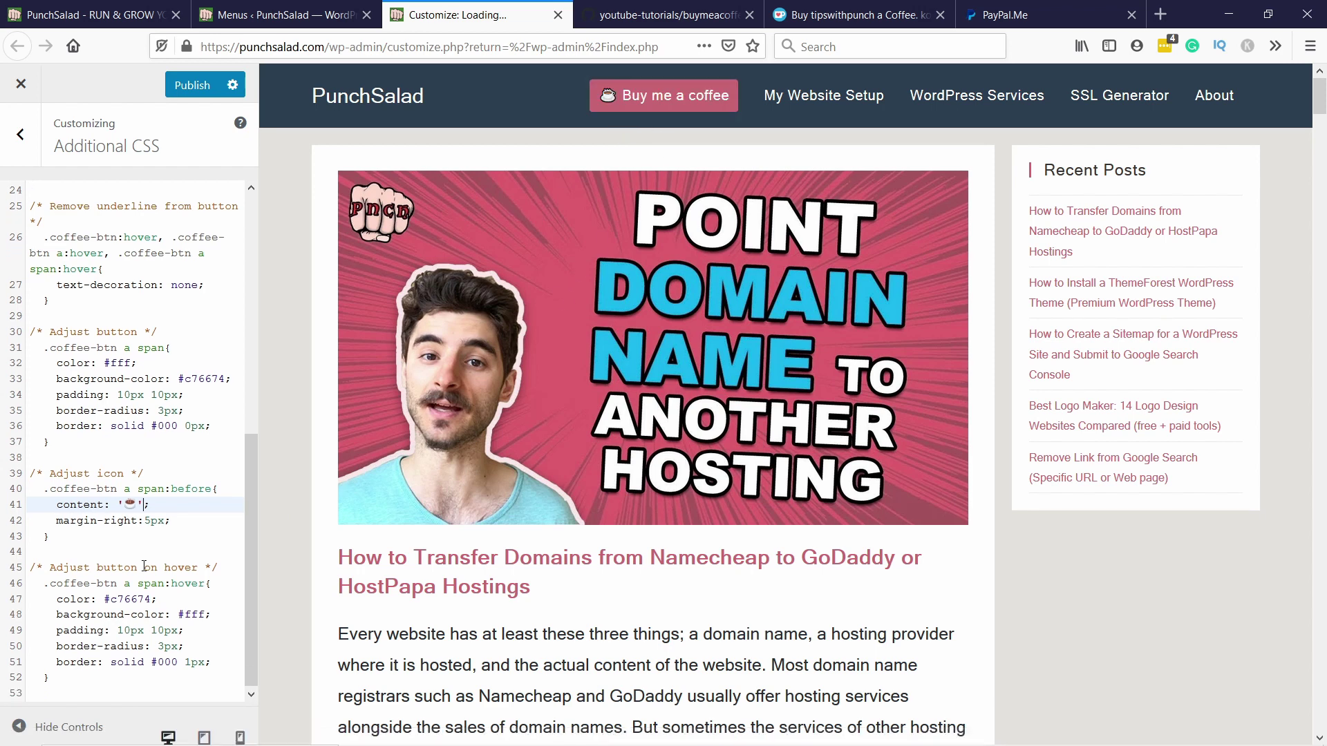
drag(51, 677, 14, 566)
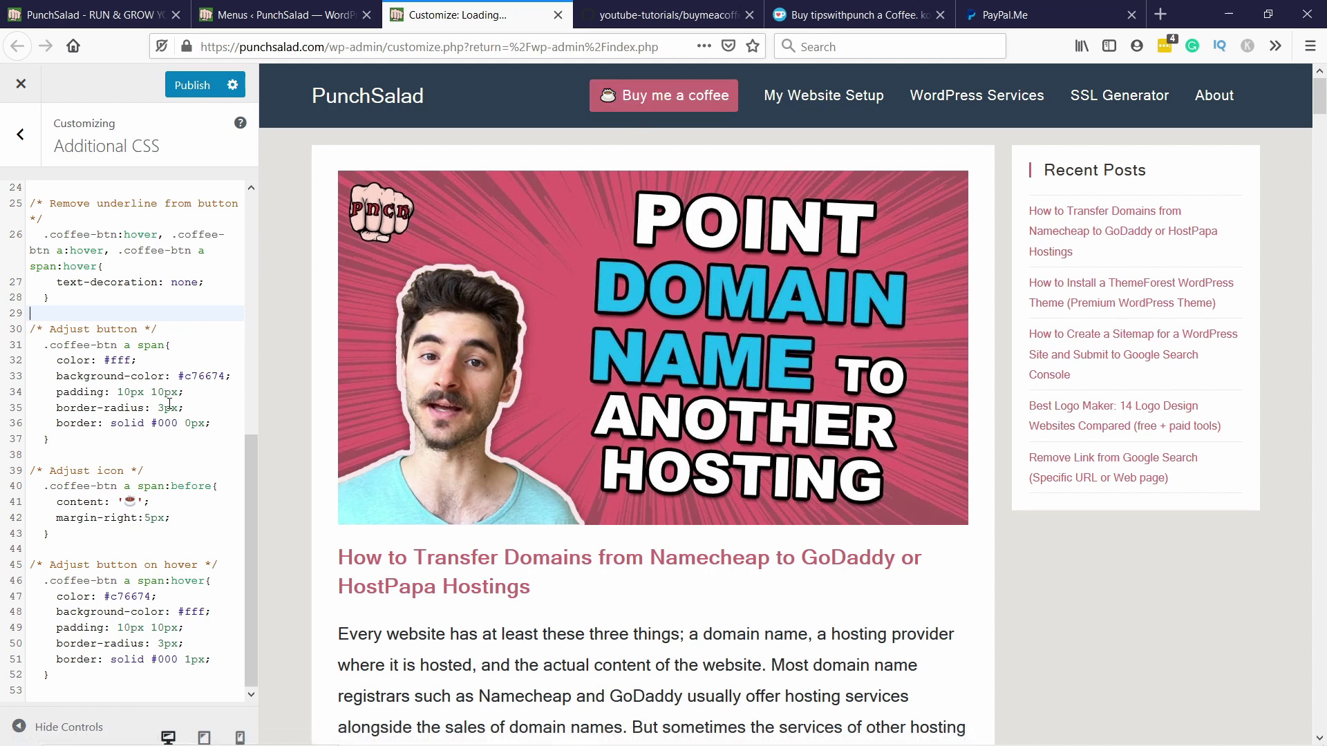
Load the Canva colour wheel page in a new browser tab
click(1161, 14)
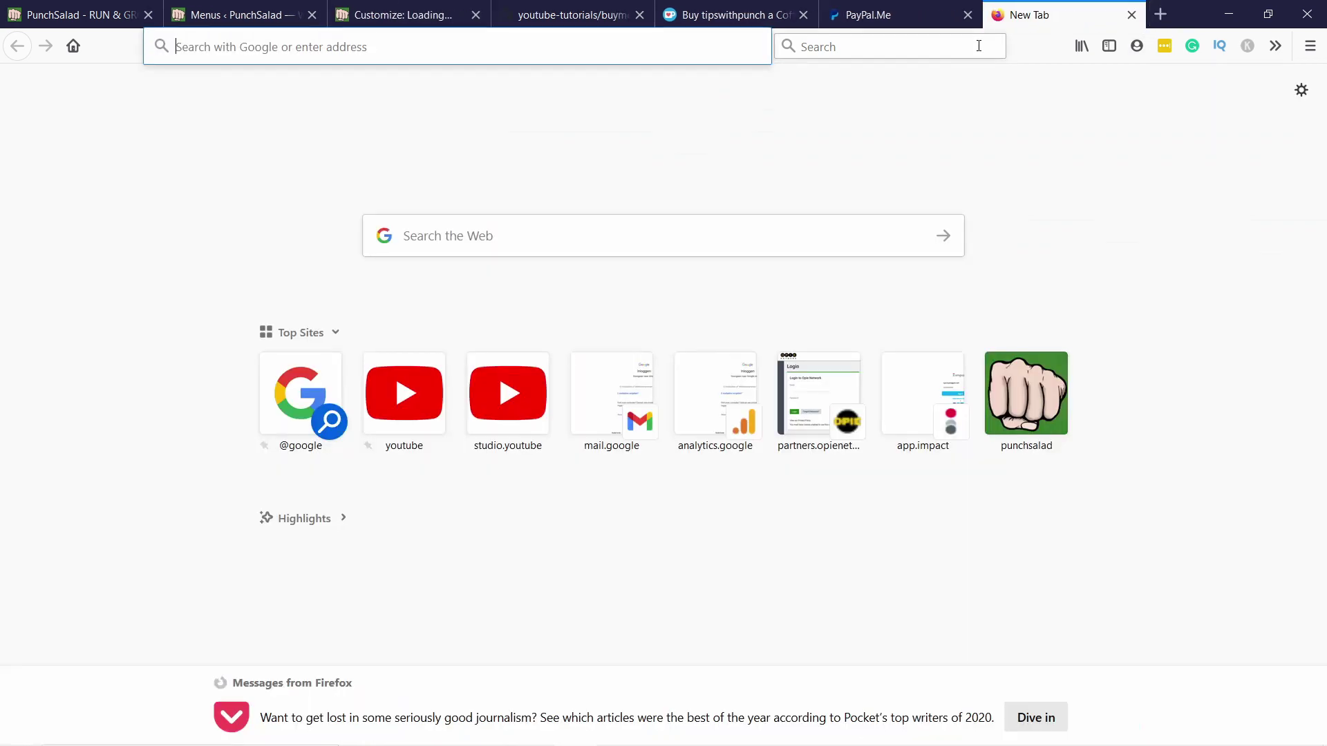
key(ctrl+v)
key(Return)
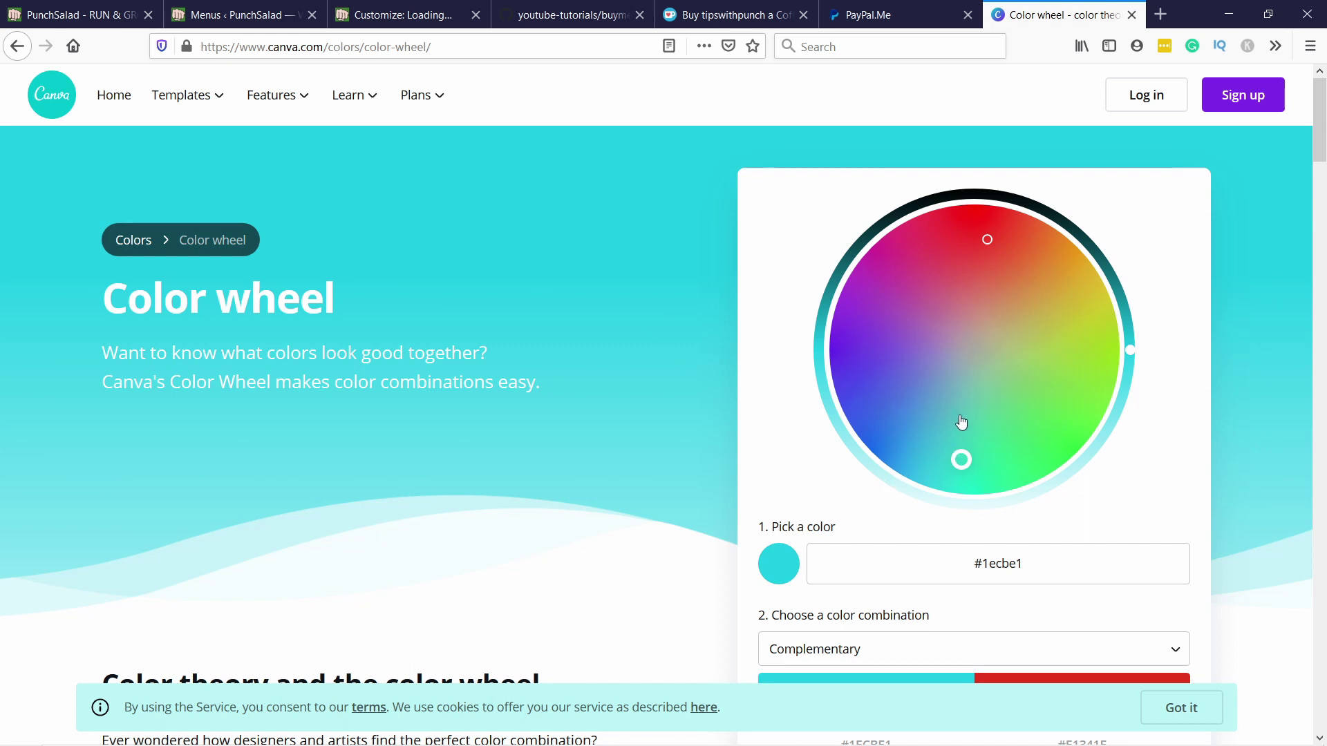
Pick blue #4a91b5 on the colour wheel and copy its hex code
drag(1037, 569, 961, 571)
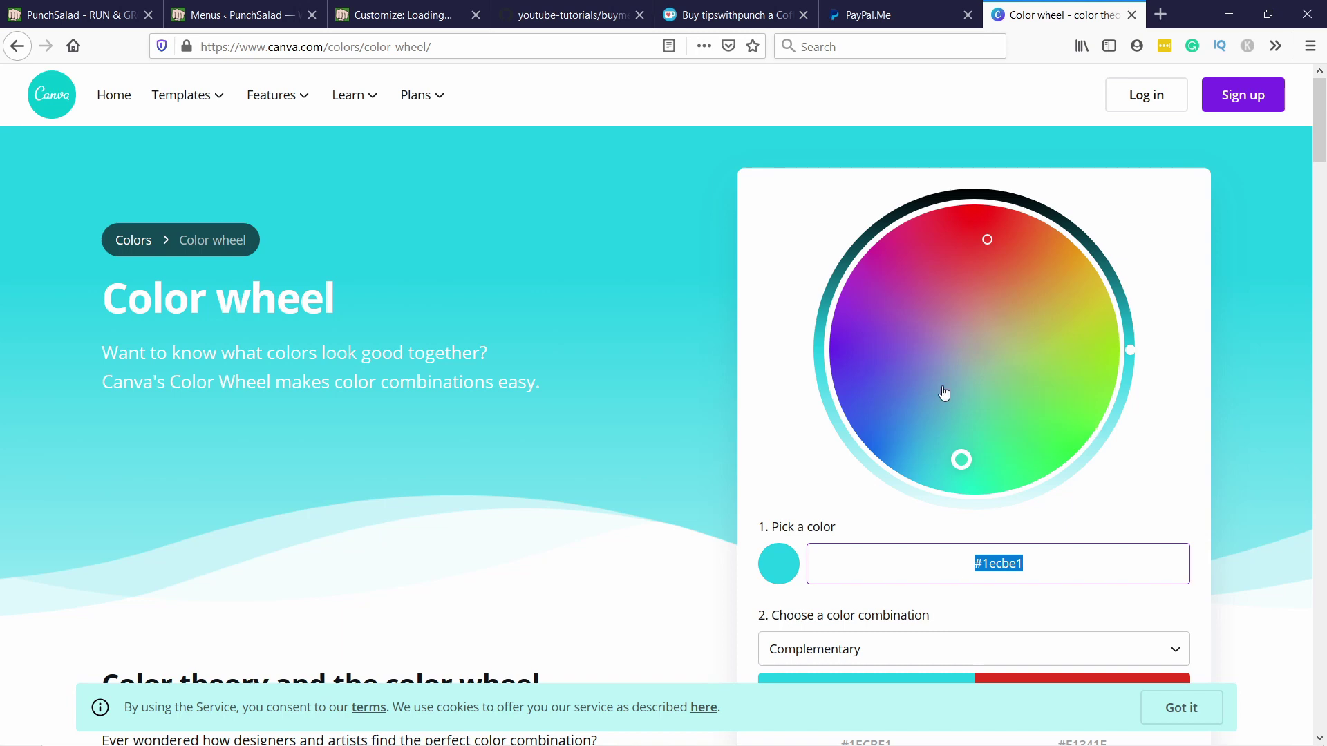
drag(933, 376, 953, 406)
click(977, 556)
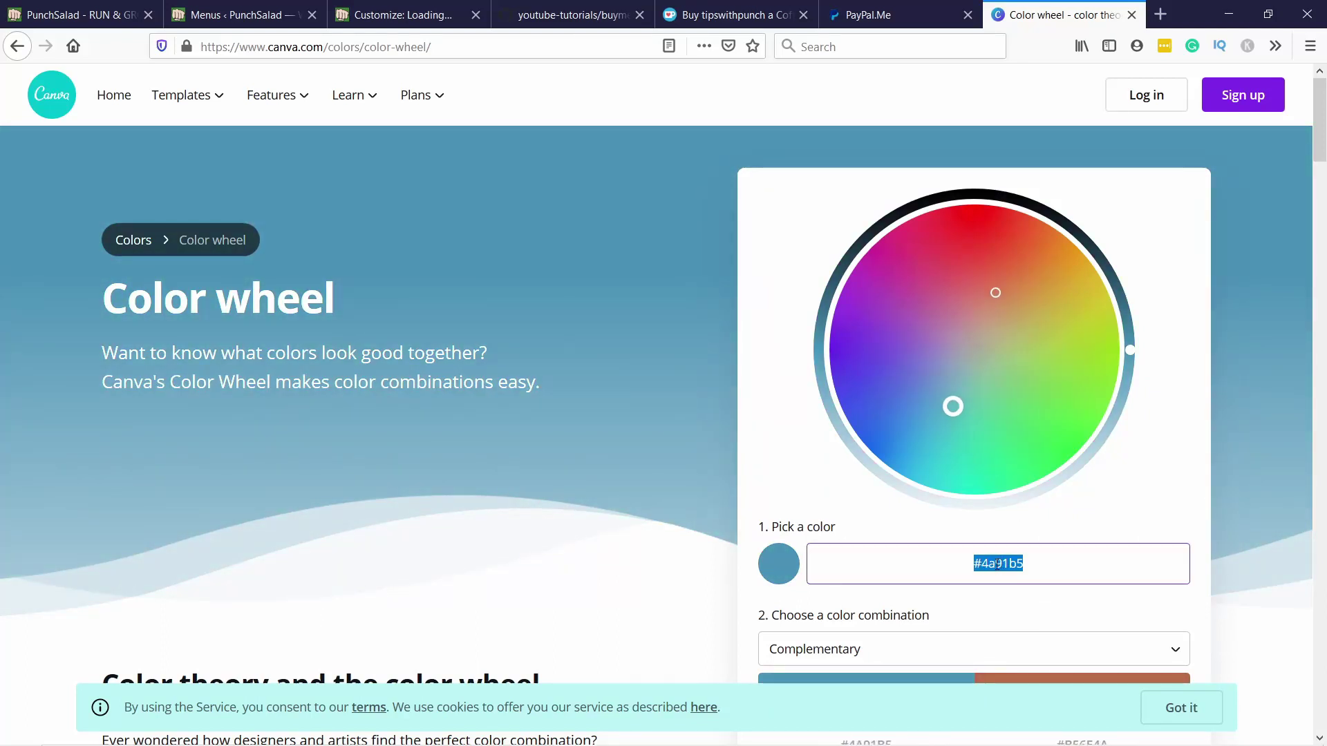
right_click(997, 563)
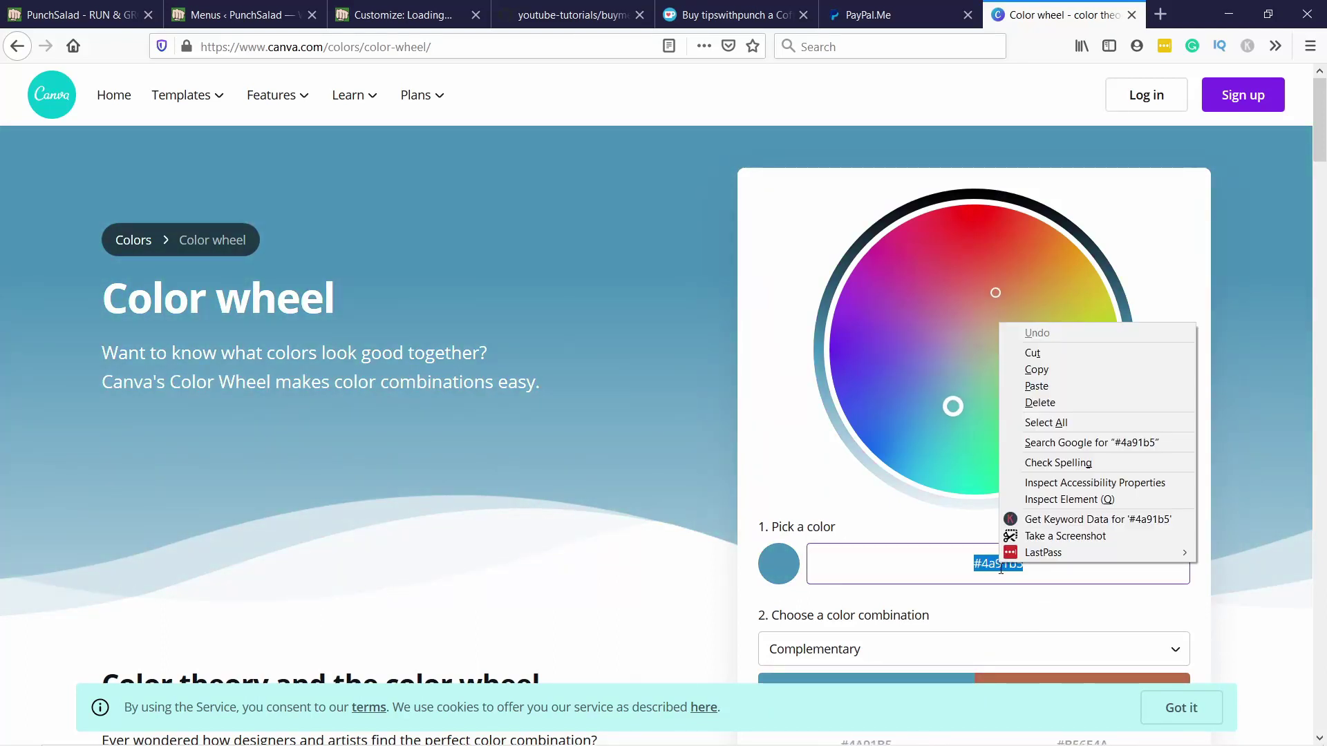
click(1043, 372)
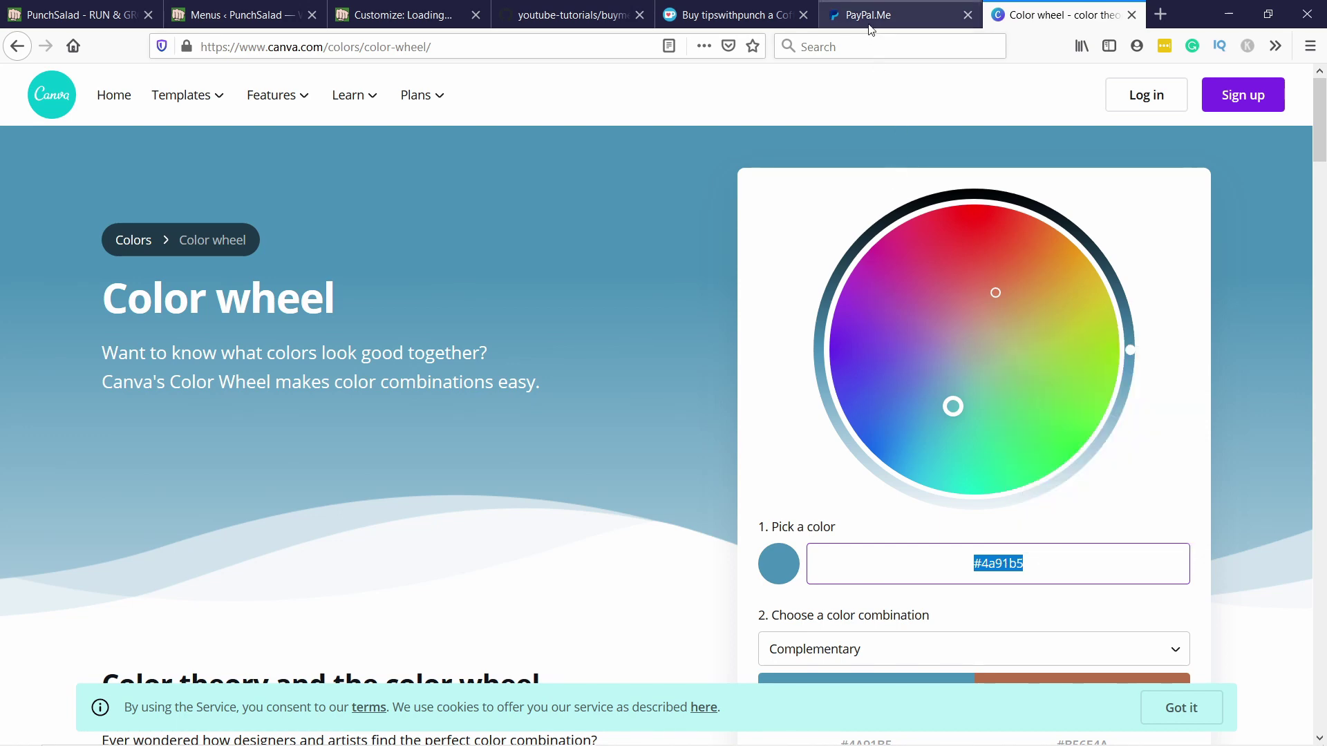
Replace background #c76674 with #4a91b5 and delete the coffee-btn hover rule
click(387, 16)
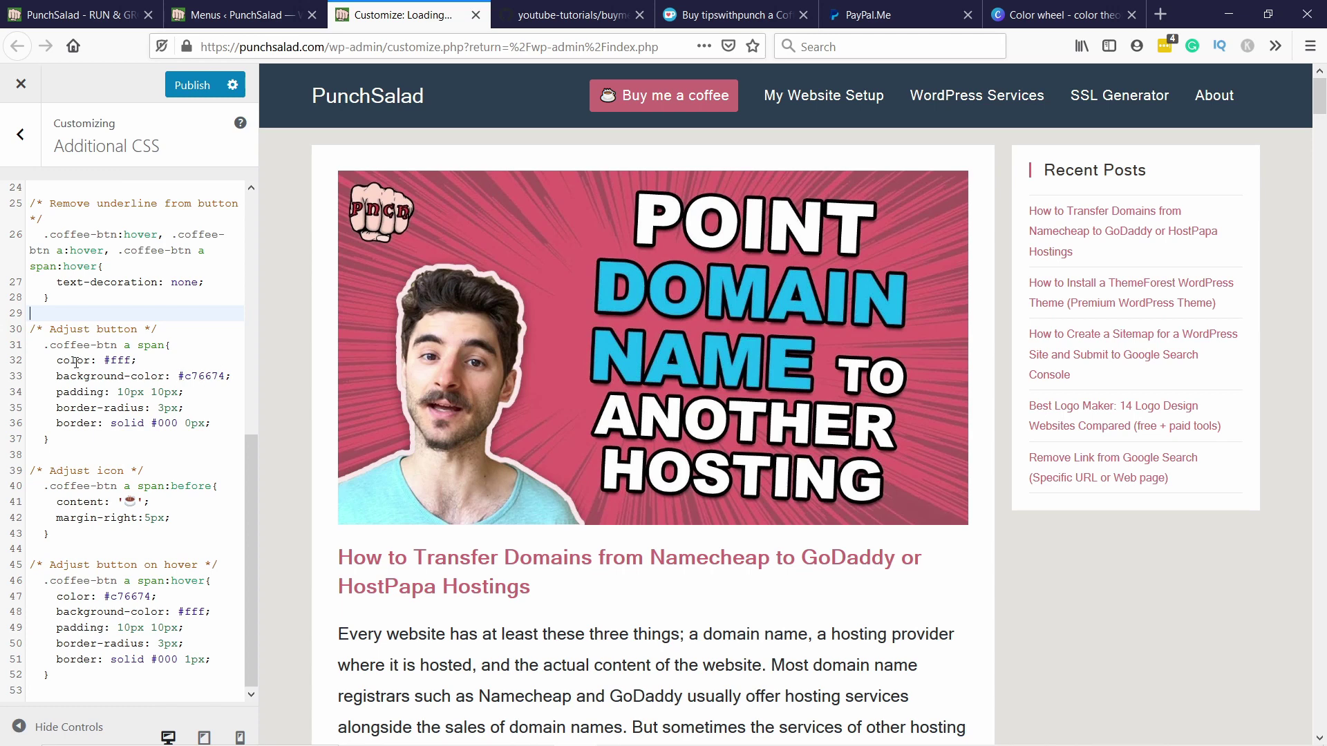
drag(179, 376, 223, 376)
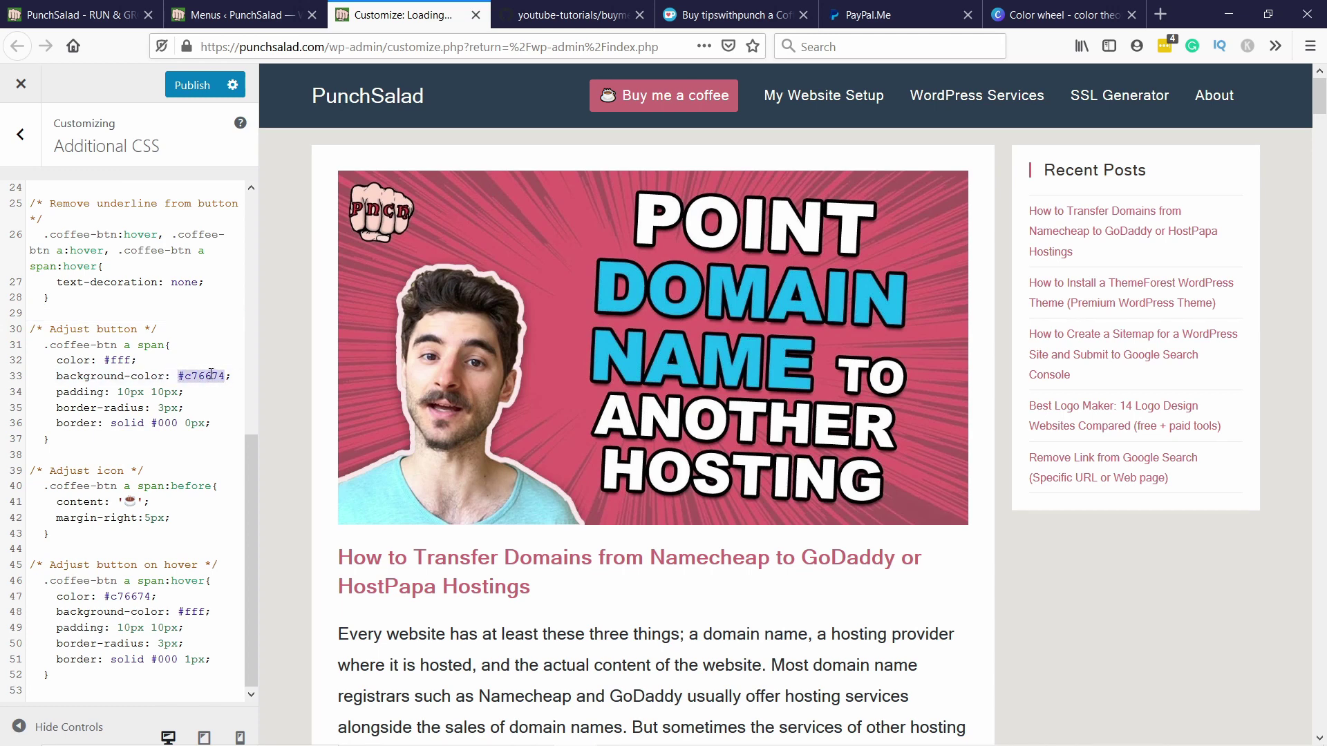
right_click(211, 373)
click(258, 434)
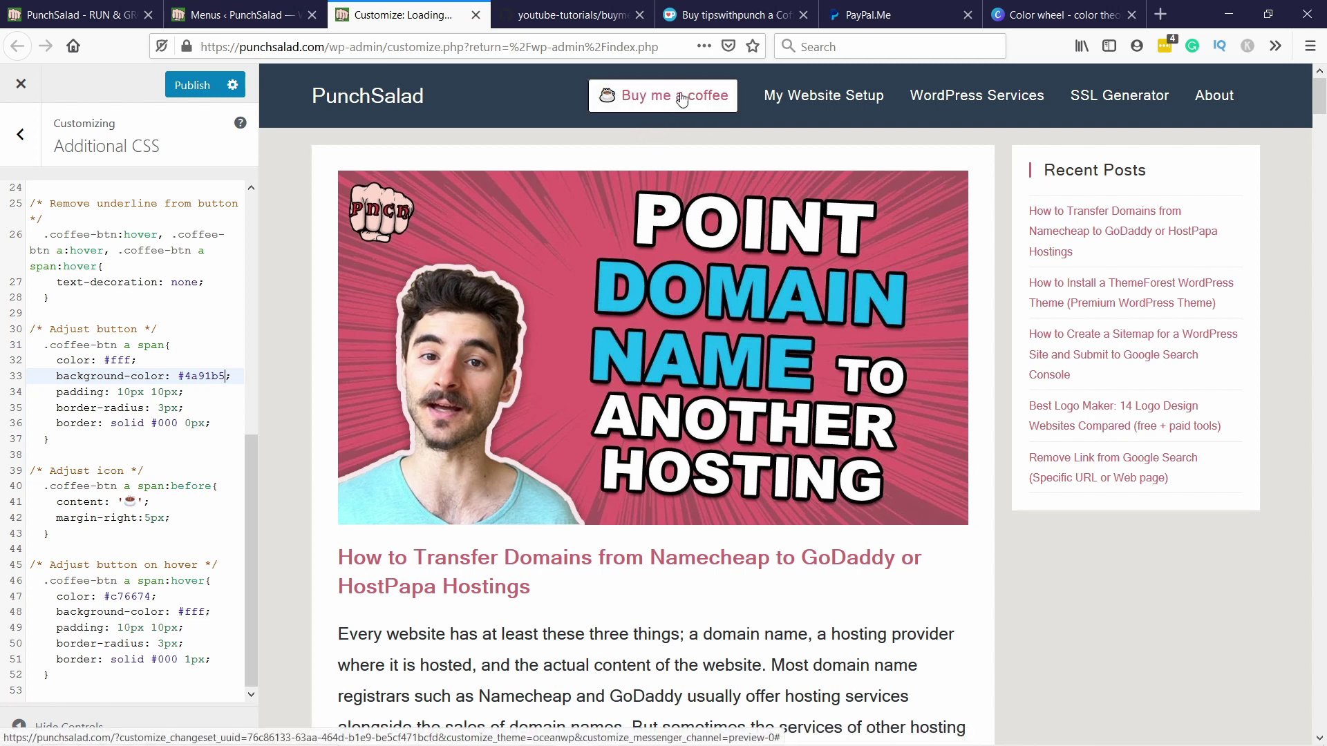
drag(51, 670, 26, 563)
key(Delete)
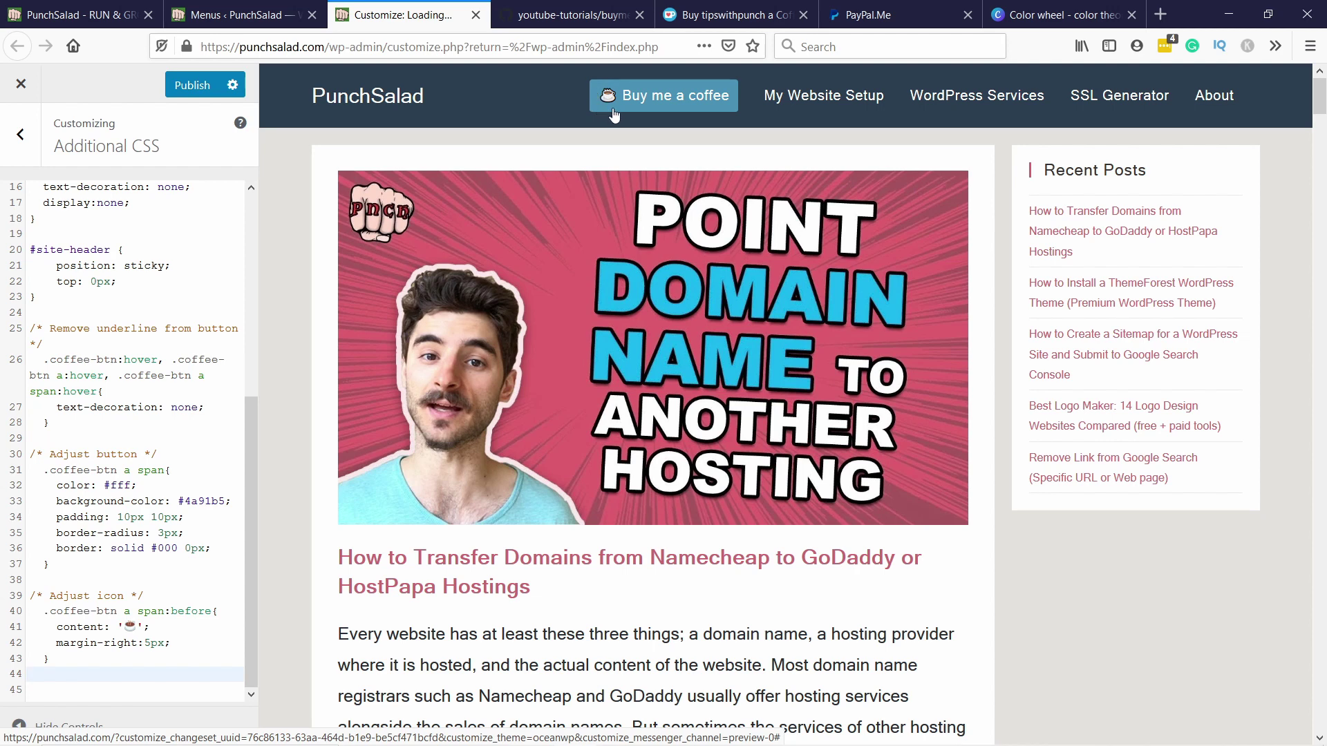
click(127, 518)
key(BackSpace)
text(2)
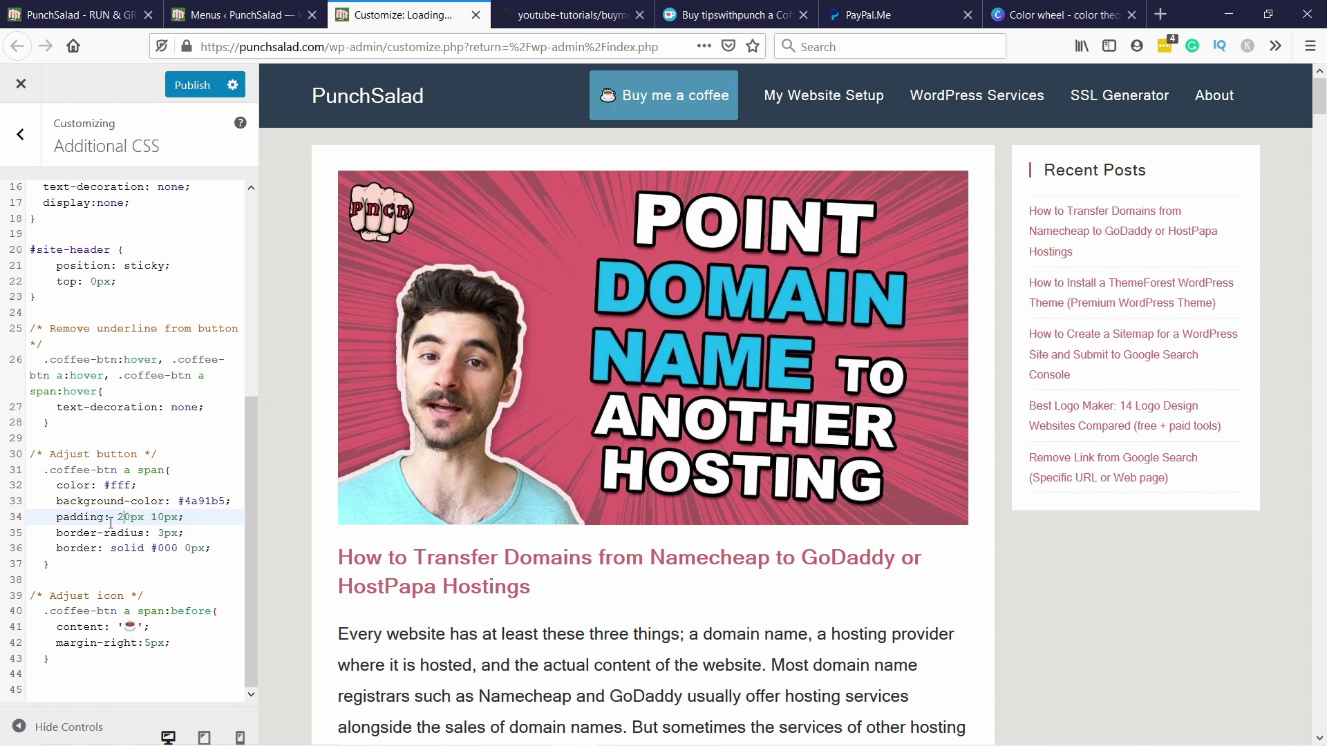
key(BackSpace)
text(1)
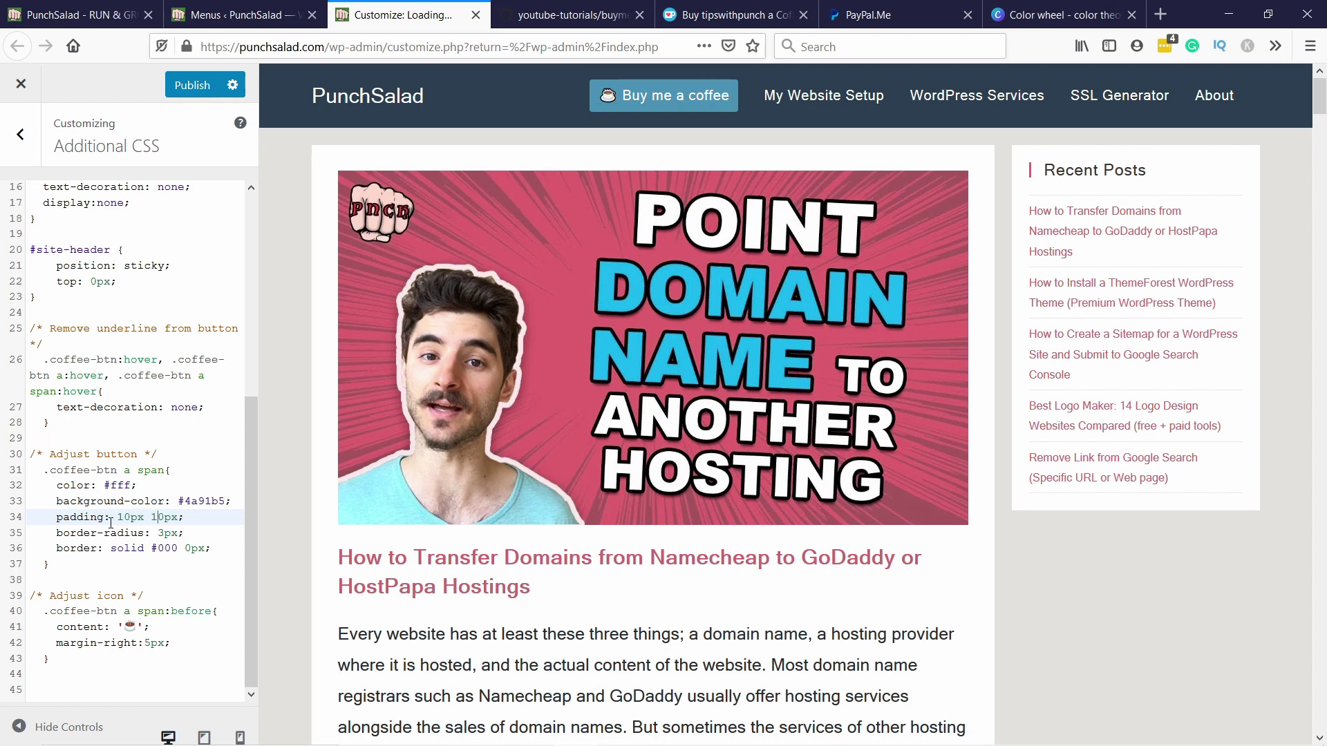
key(Right)
key(Right)
key(Right)
key(Right)
key(Right)
key(BackSpace)
text(2)
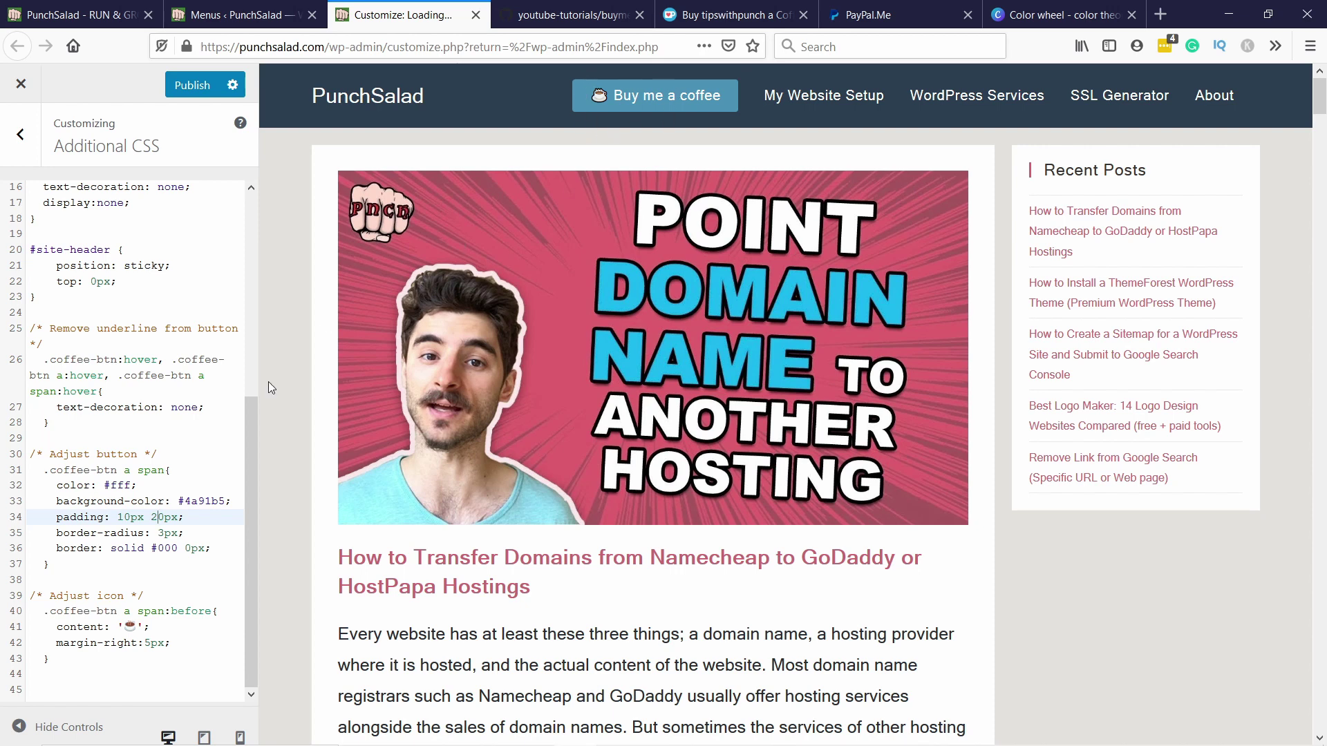
key(BackSpace)
text(1)
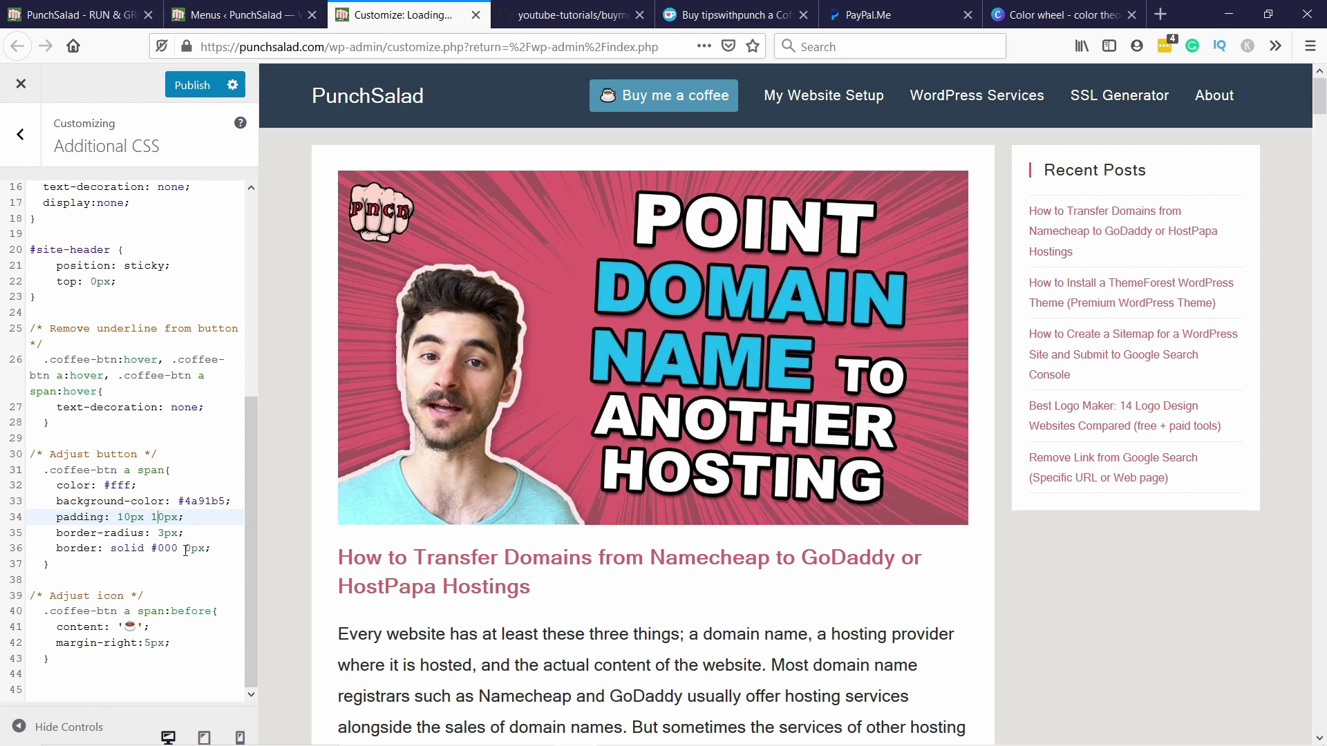
drag(191, 547, 186, 548)
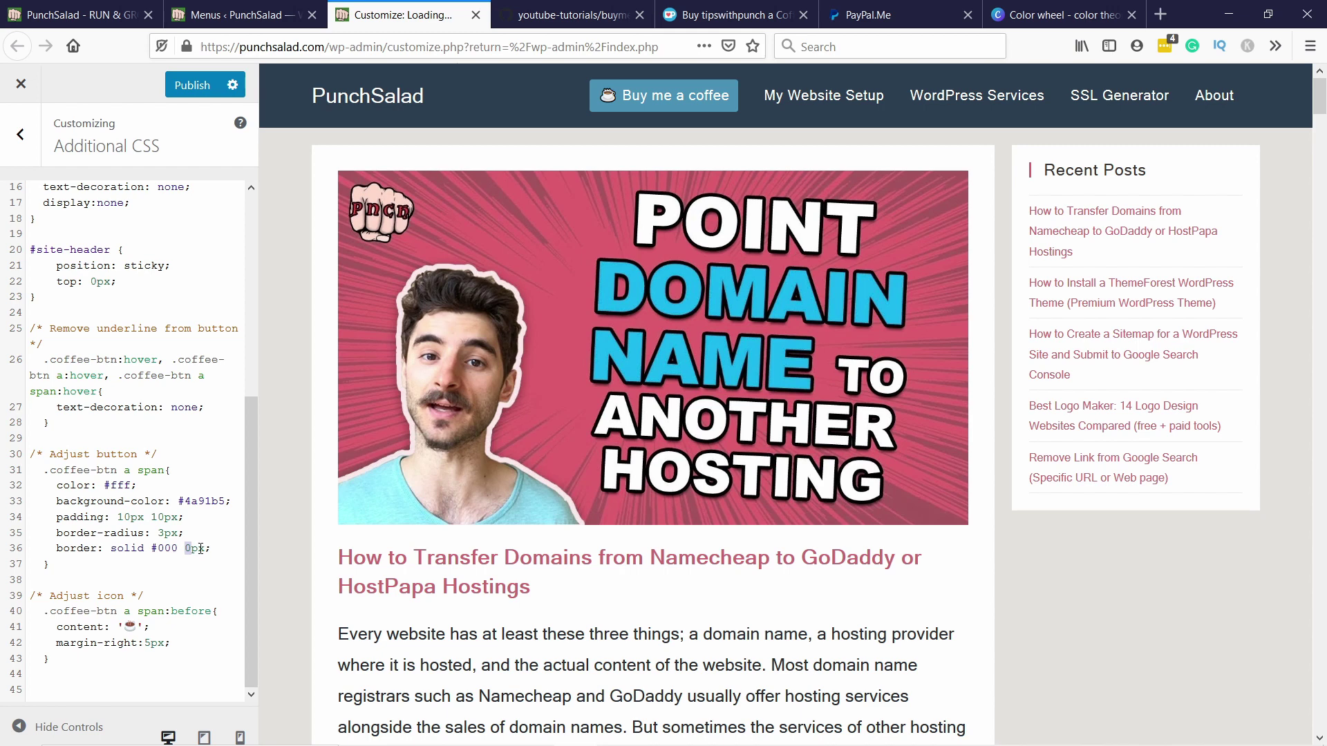
text(1)
key(BackSpace)
text(3)
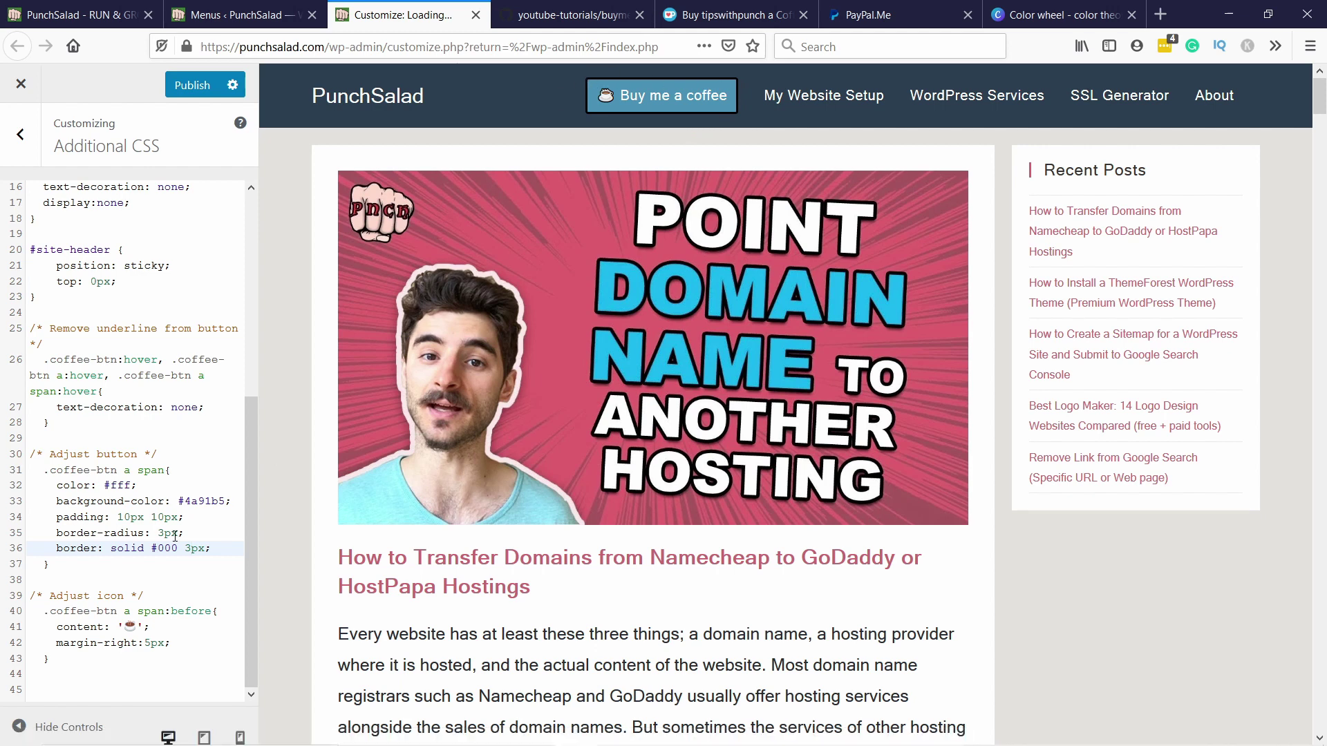
key(BackSpace)
text(0)
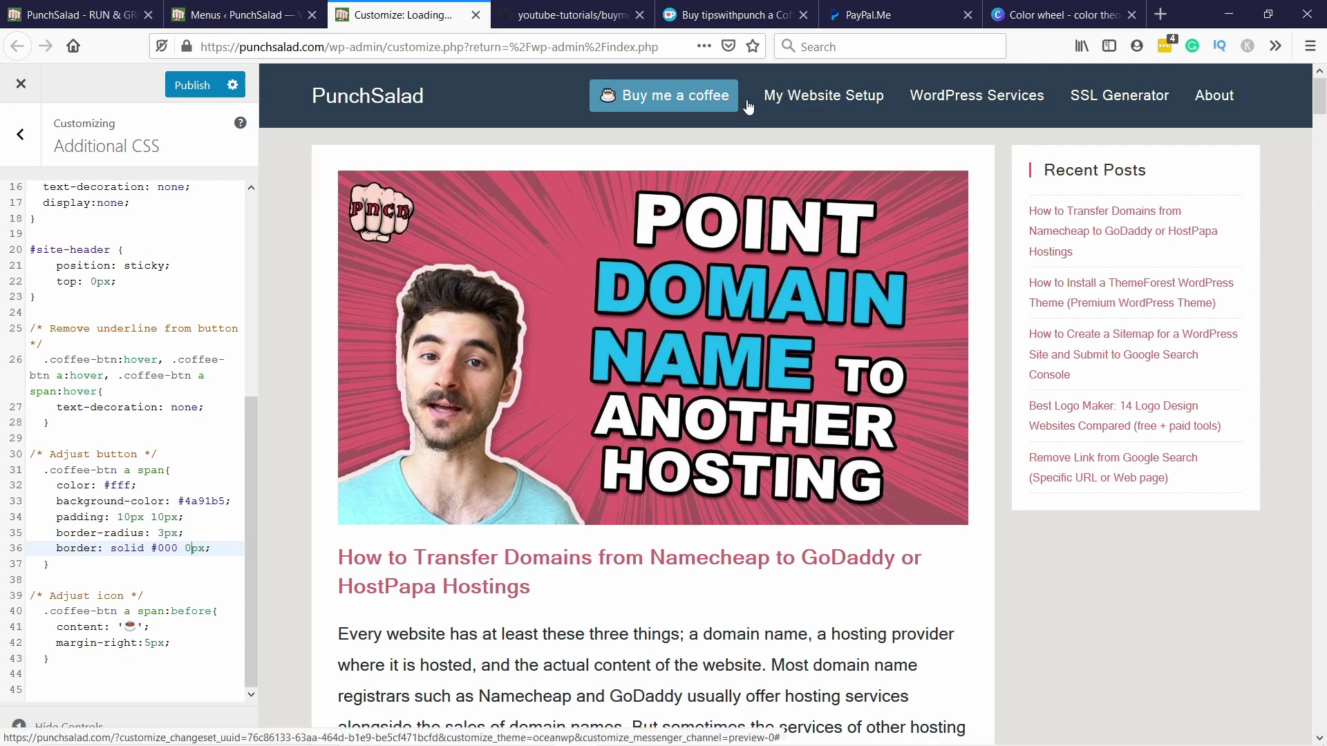
Try 0px and 50% border-radius on the coffee button, revert to 3px, then switch to GetEmoji
click(163, 534)
text(0)
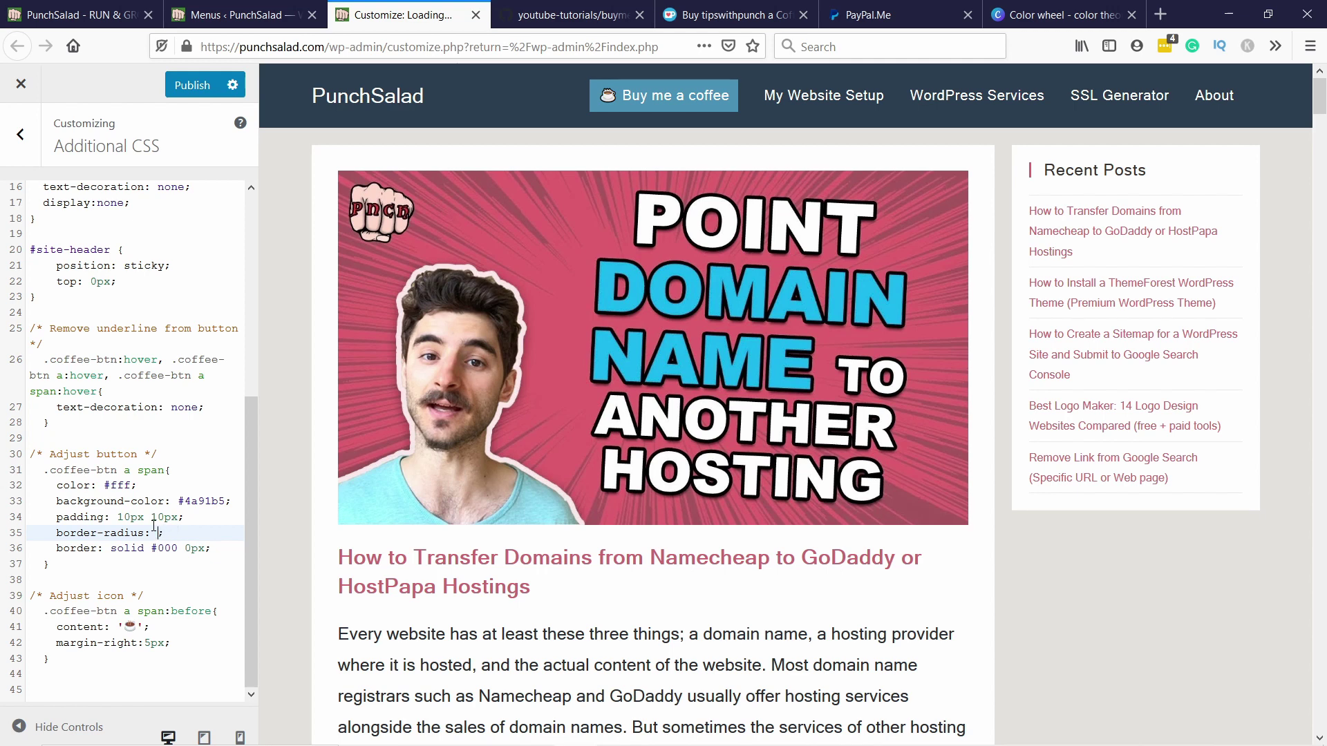
text(%)
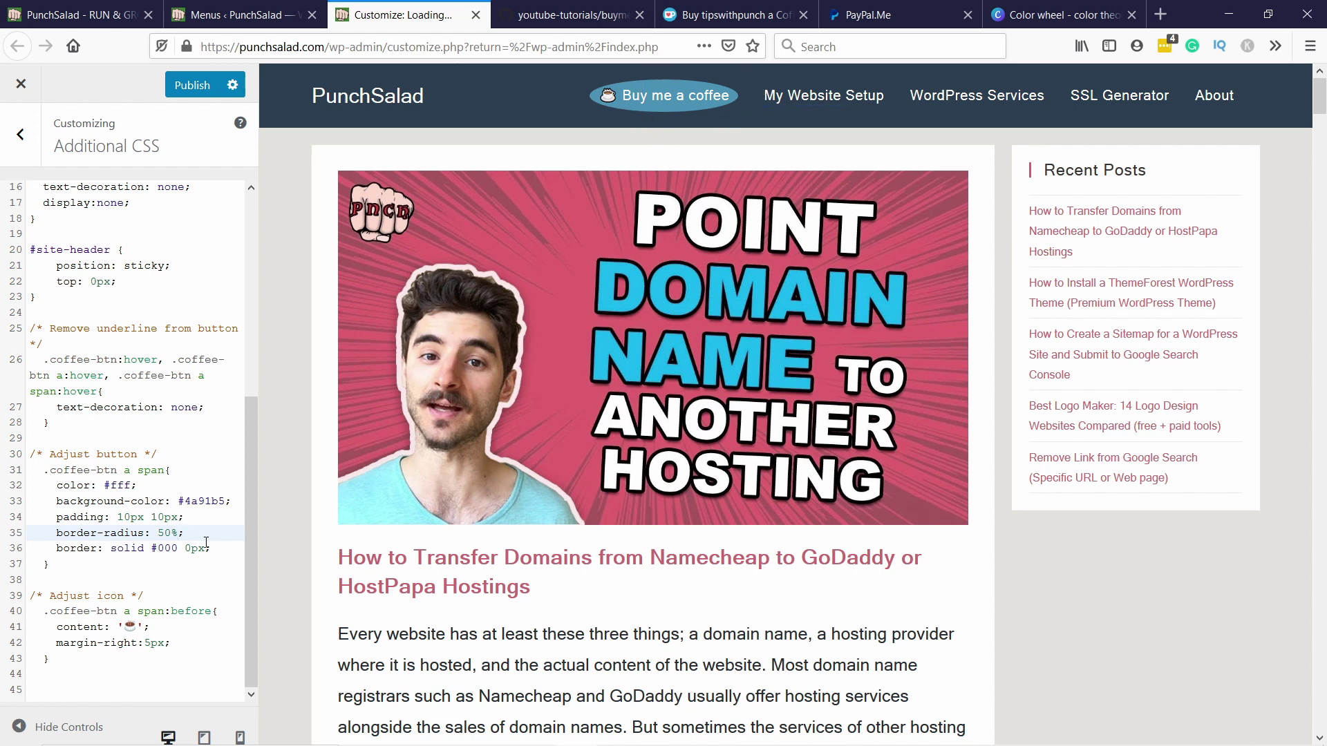
key(BackSpace)
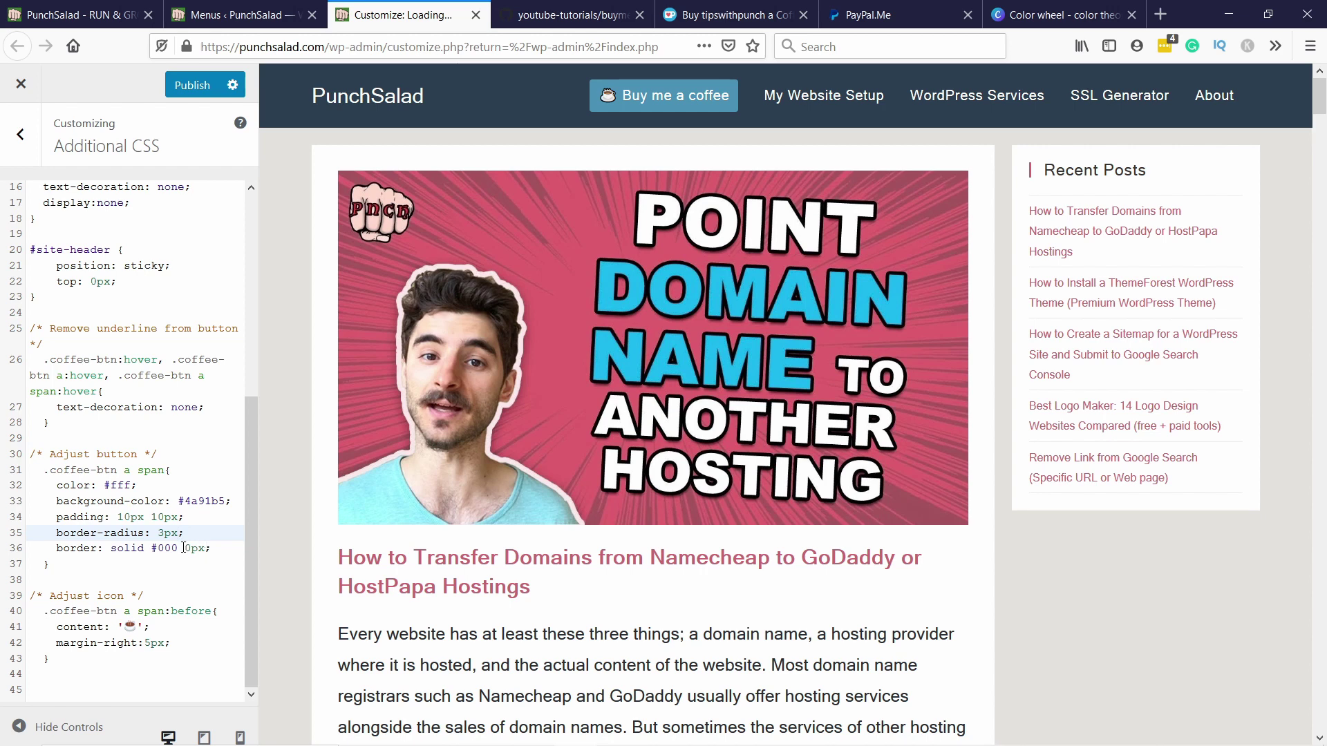
click(138, 629)
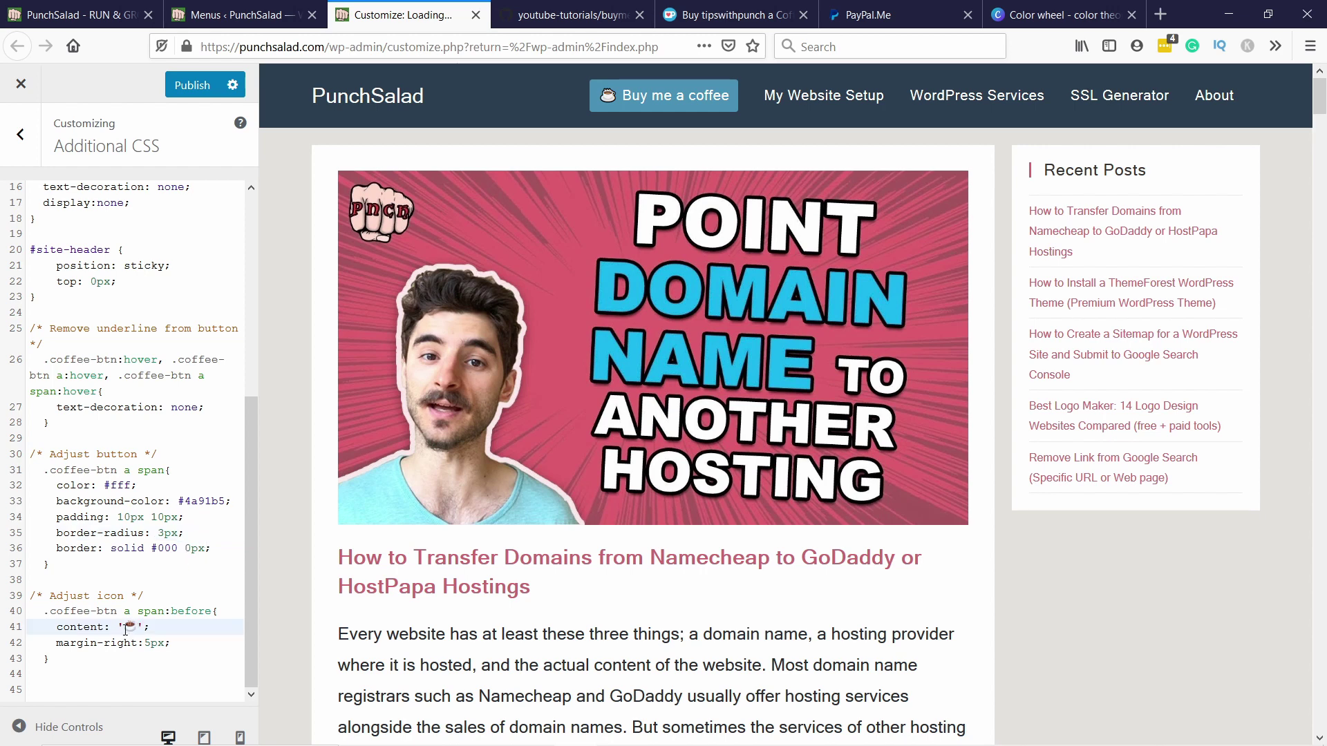
key(alt+Tab)
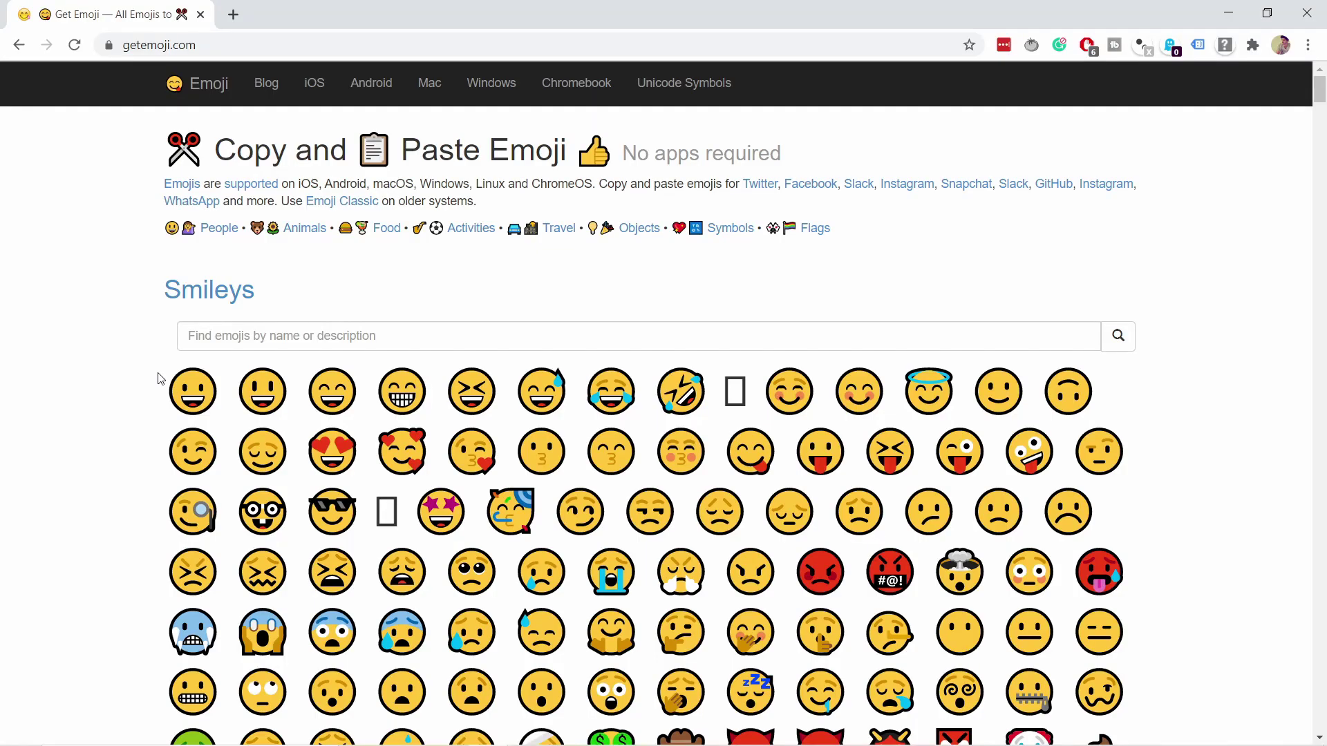
Copy the 😃 smiling face emoji from GetEmoji and return to the WordPress Additional CSS editor
double_click(254, 396)
right_click(264, 379)
click(301, 392)
key(alt+Tab)
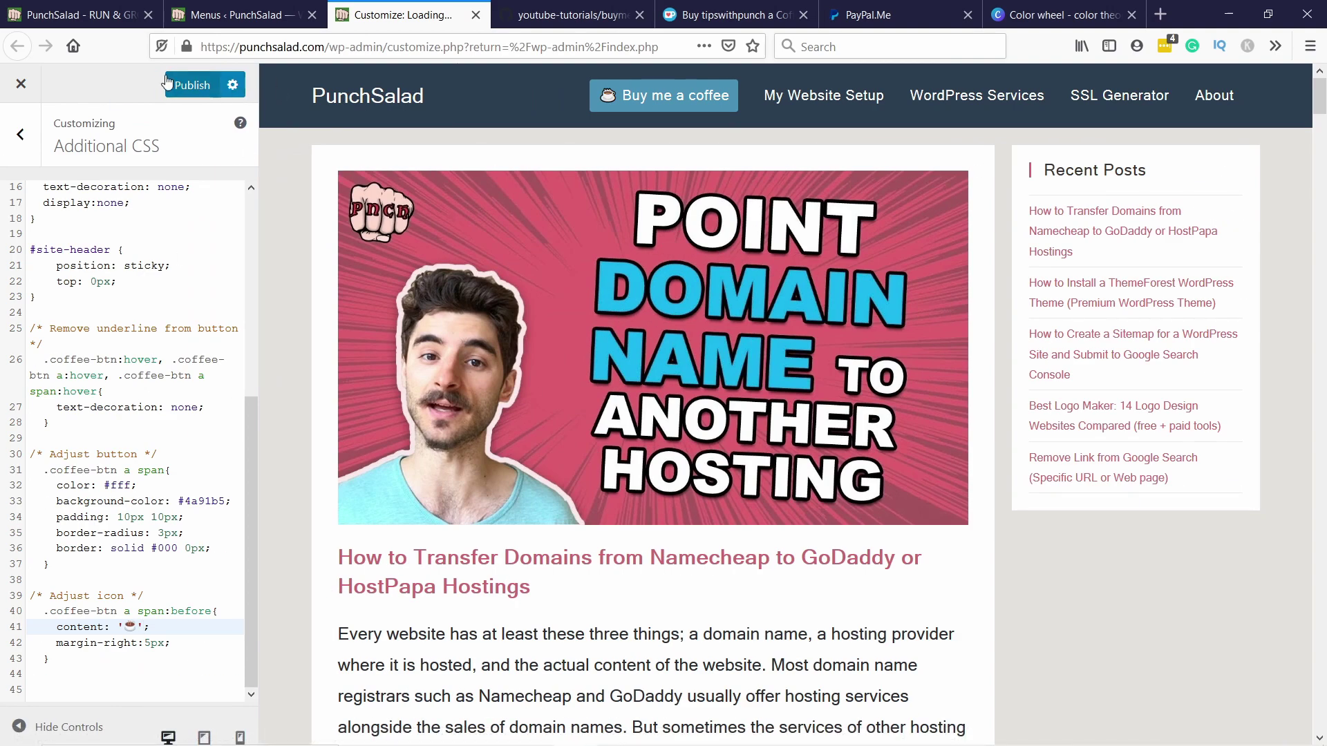
Publish the CSS, reload the live site and test where the blue Buy me a coffee button leads
click(187, 91)
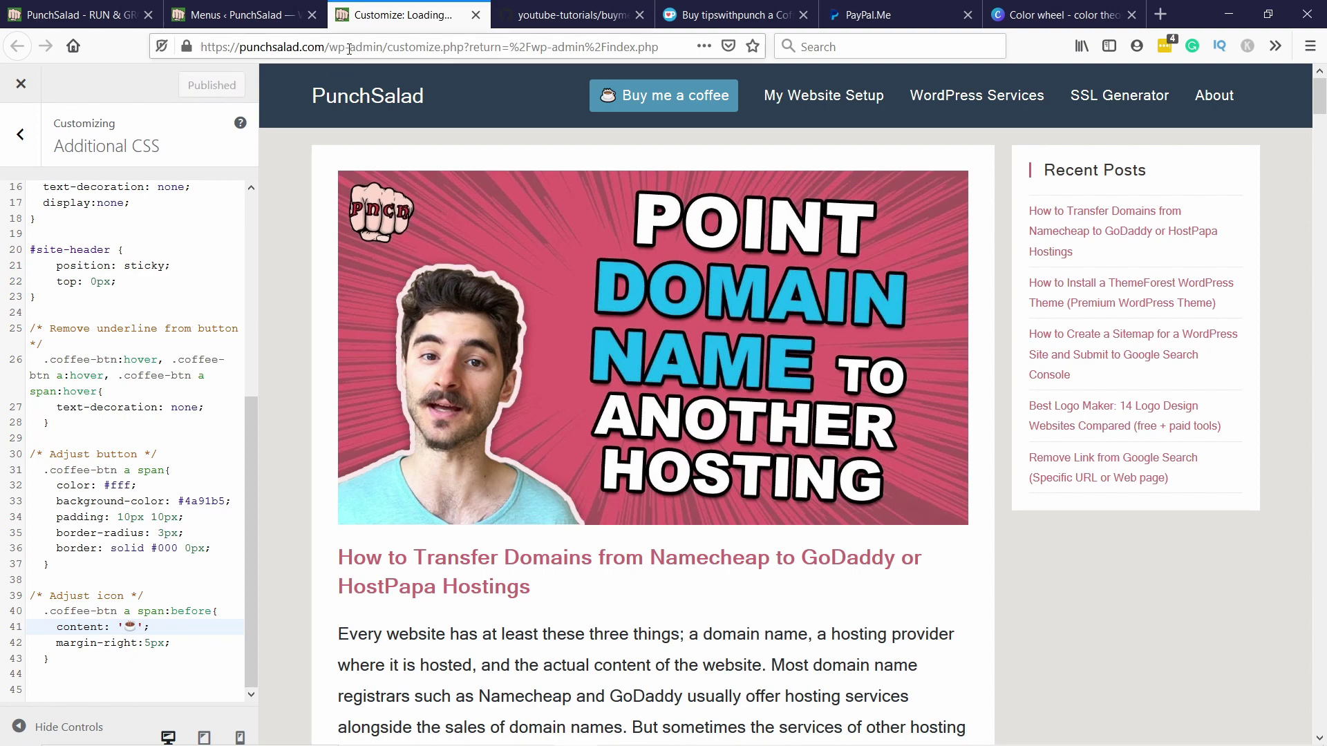
click(90, 15)
click(307, 53)
key(Return)
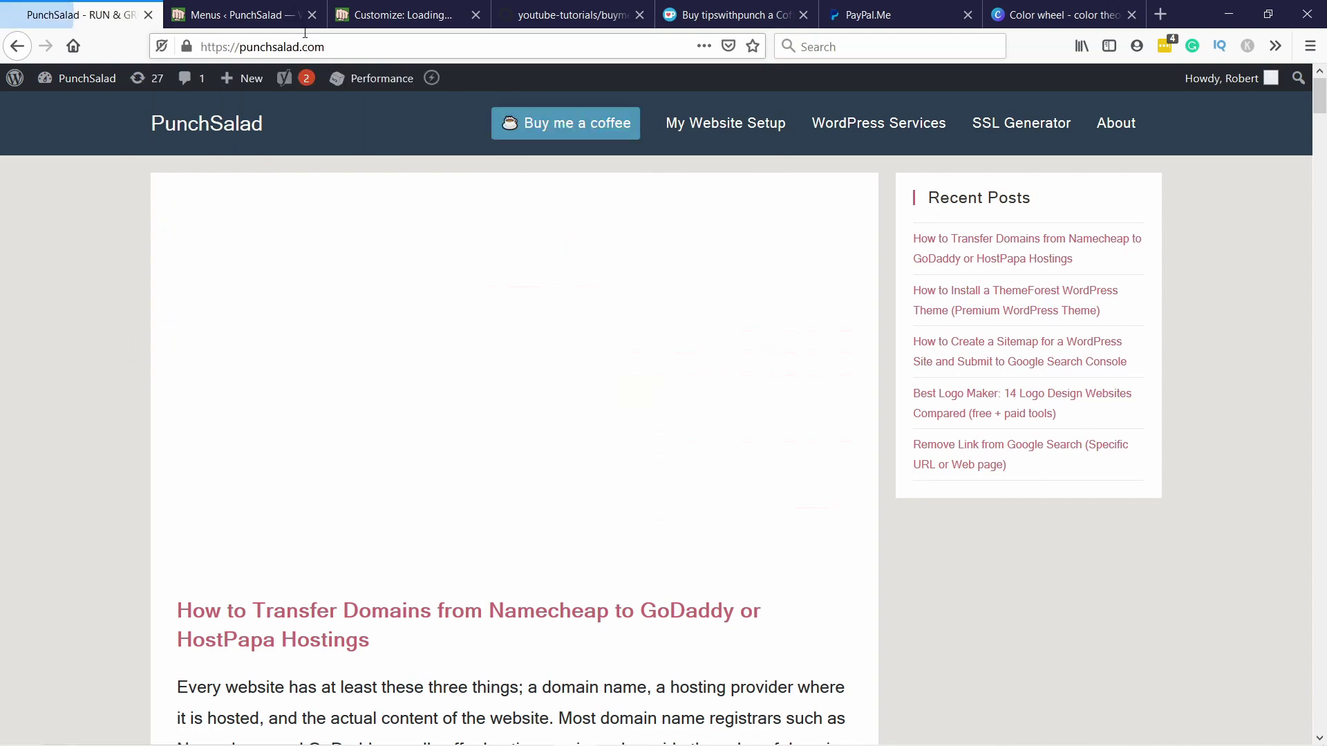
click(557, 129)
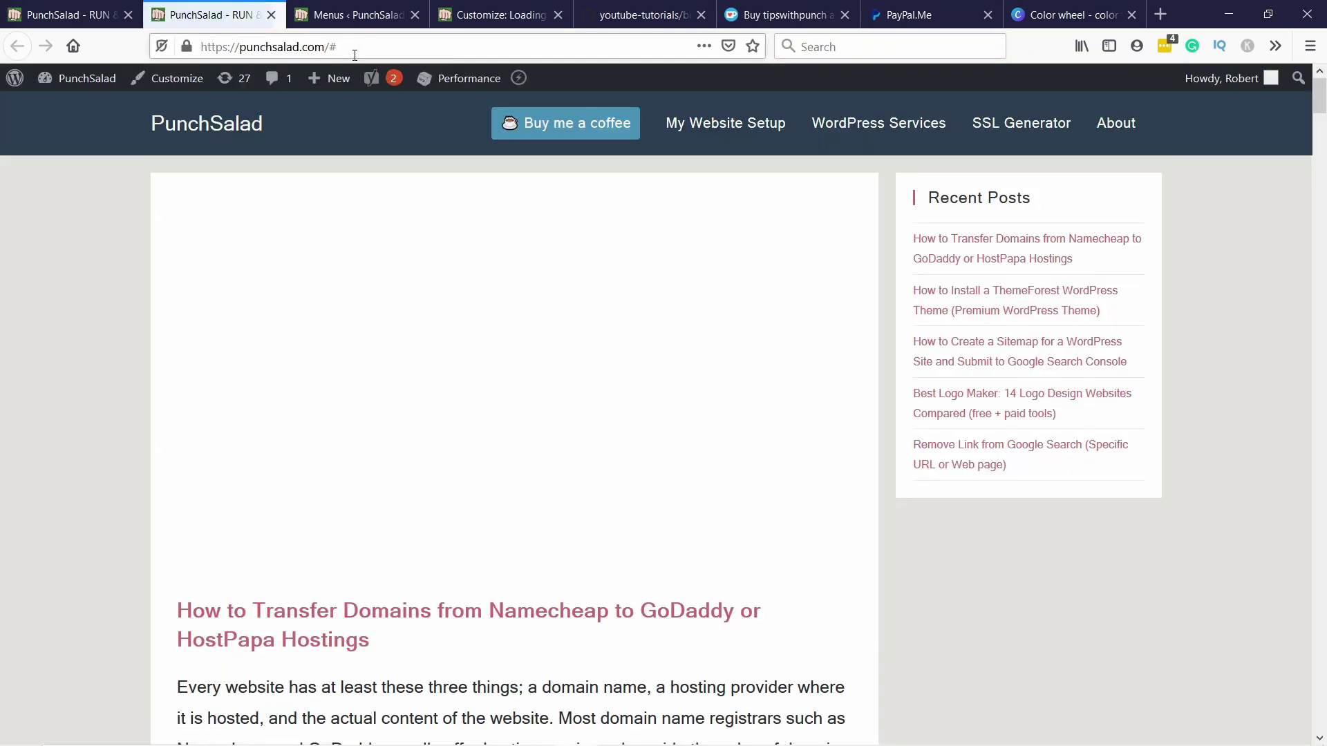
click(271, 17)
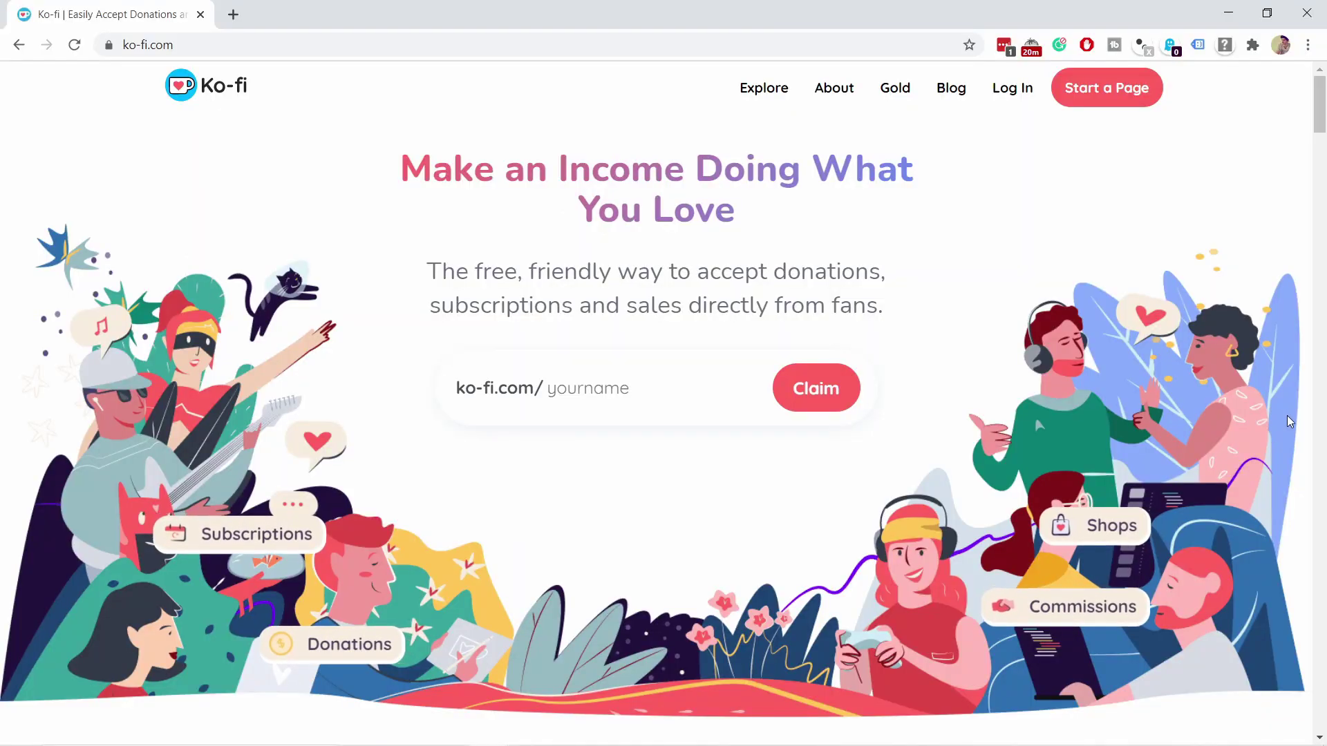
Scroll through the Ko-fi homepage's donation, shop, subscription and commission sections
scroll(1304, 420, down, 10)
scroll(1305, 420, up, 9)
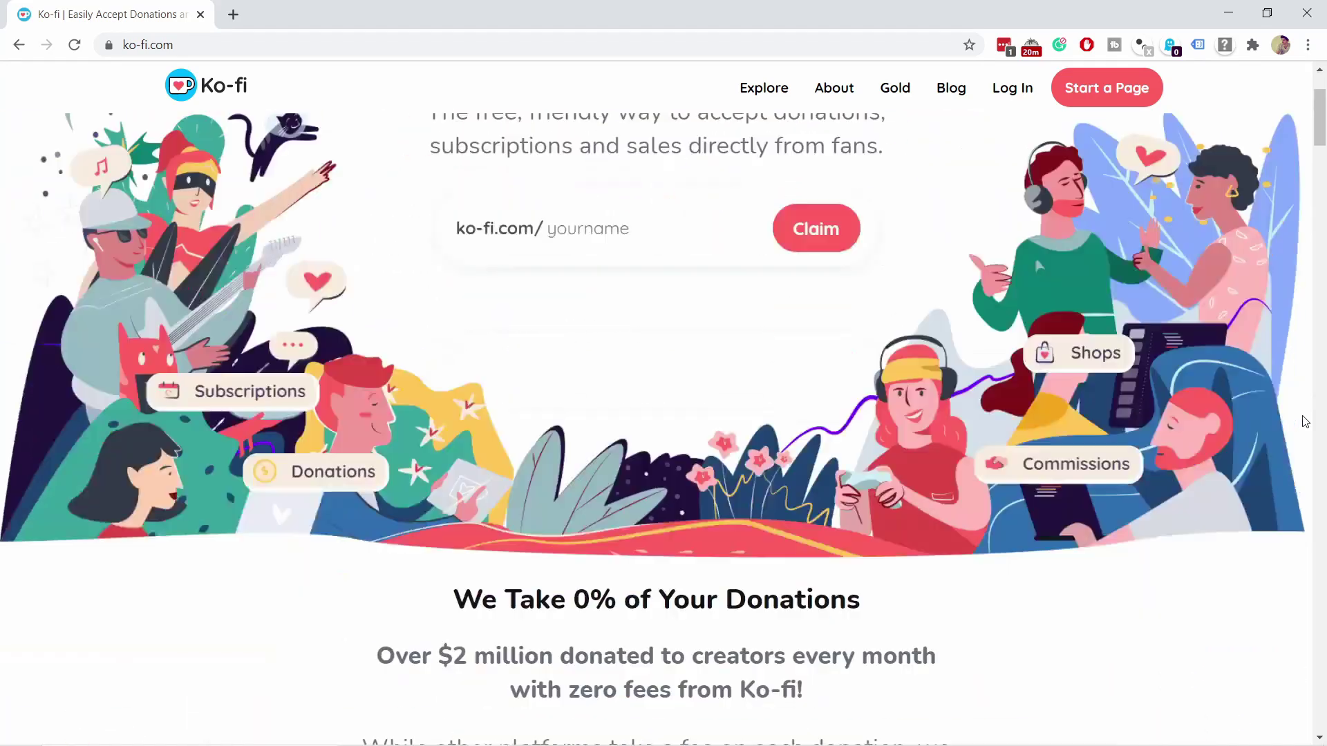
scroll(1304, 422, down, 4)
scroll(1304, 421, down, 7)
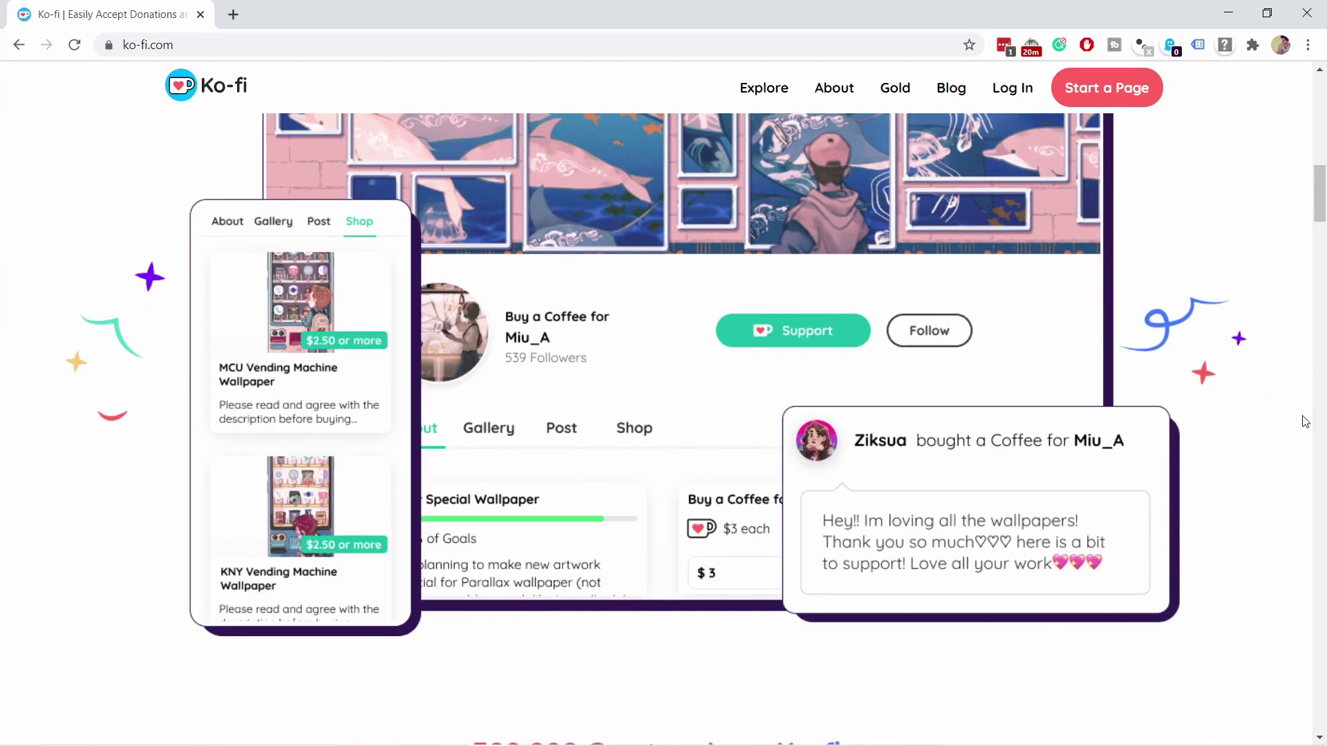
scroll(1304, 422, down, 20)
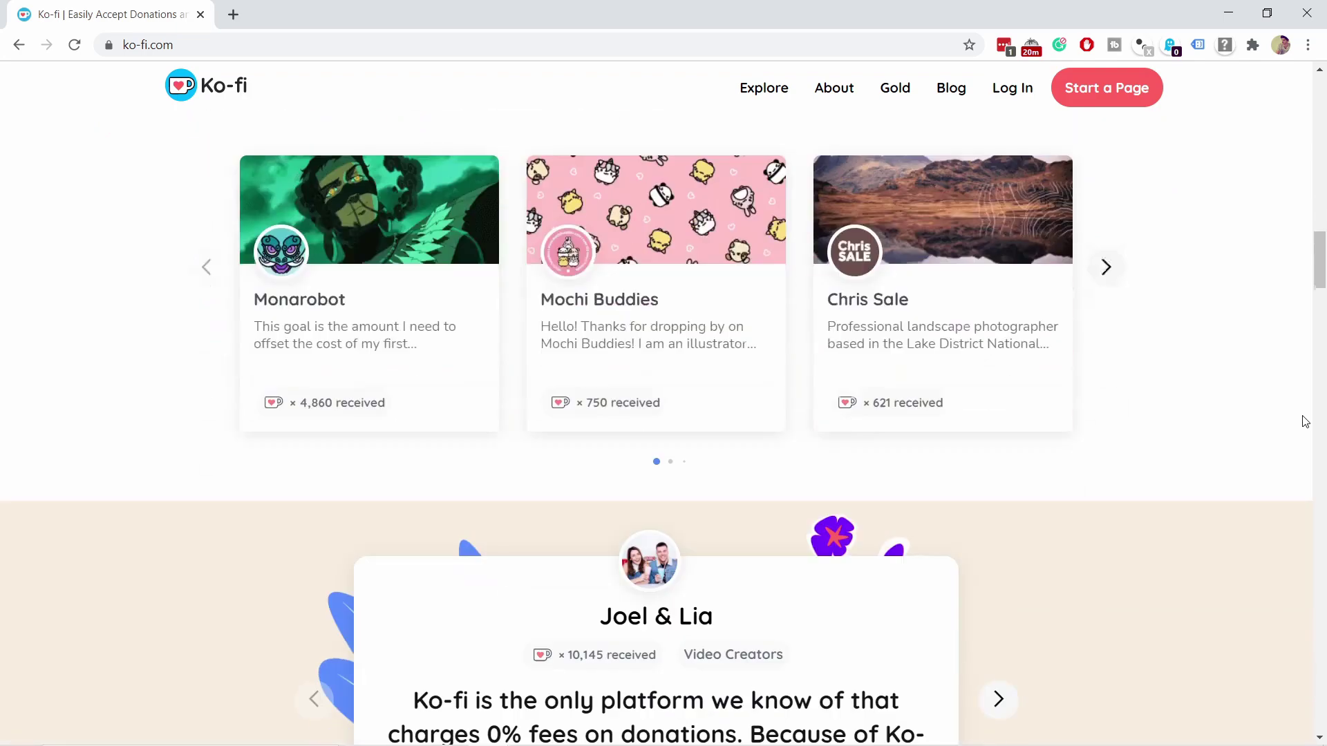
scroll(1305, 422, down, 8)
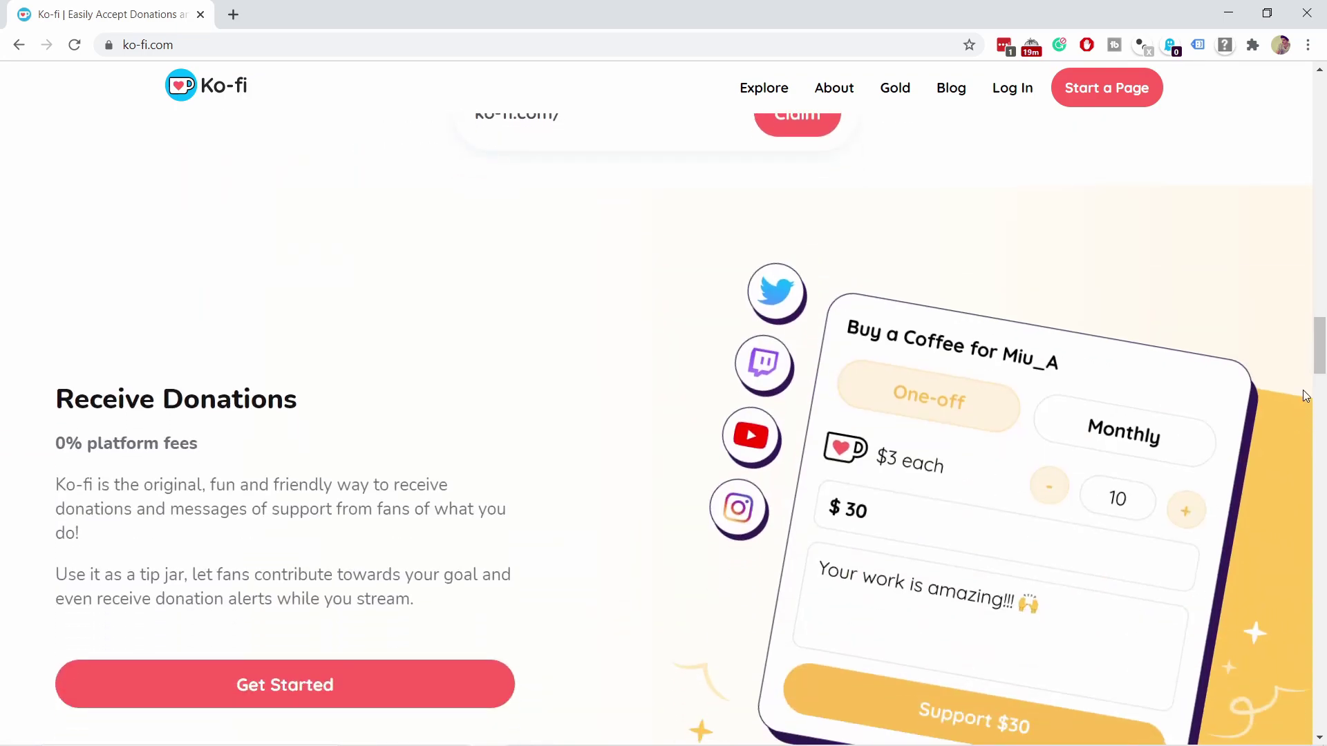
scroll(1305, 408, down, 7)
scroll(1304, 408, down, 6)
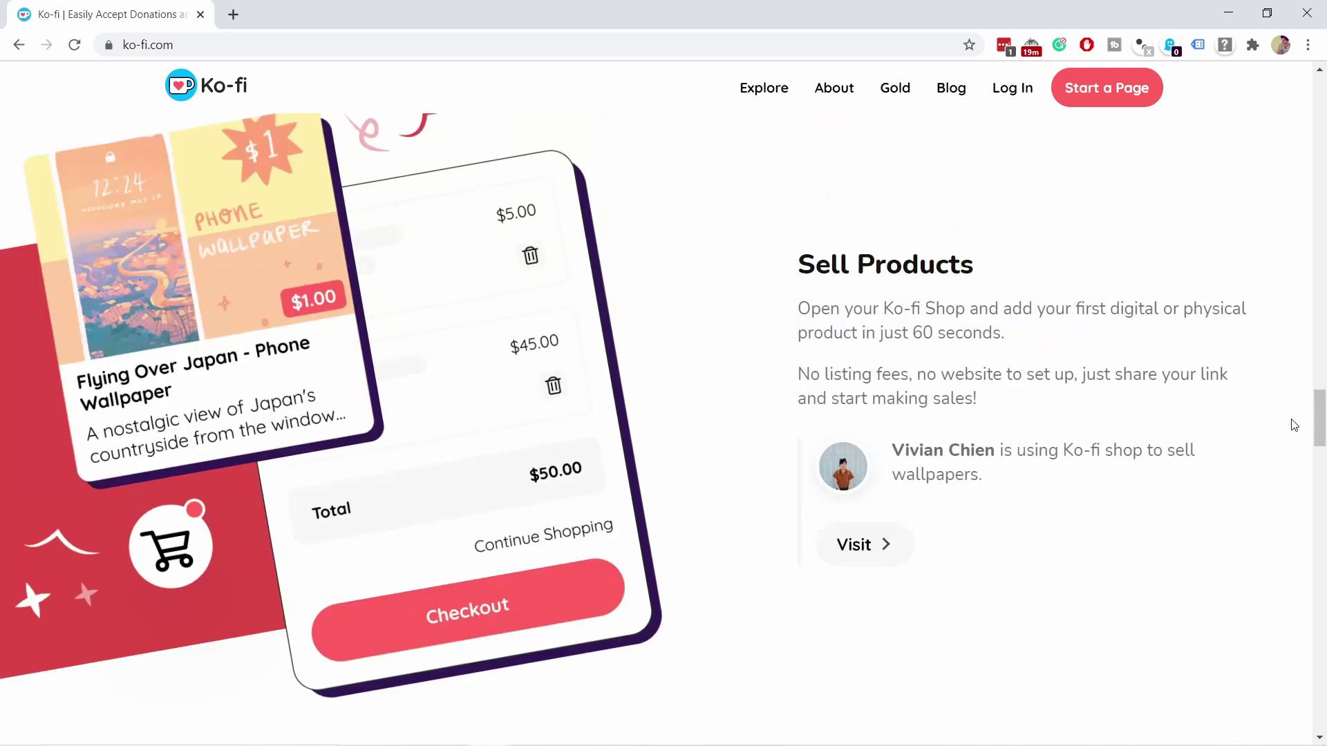
scroll(1294, 424, down, 5)
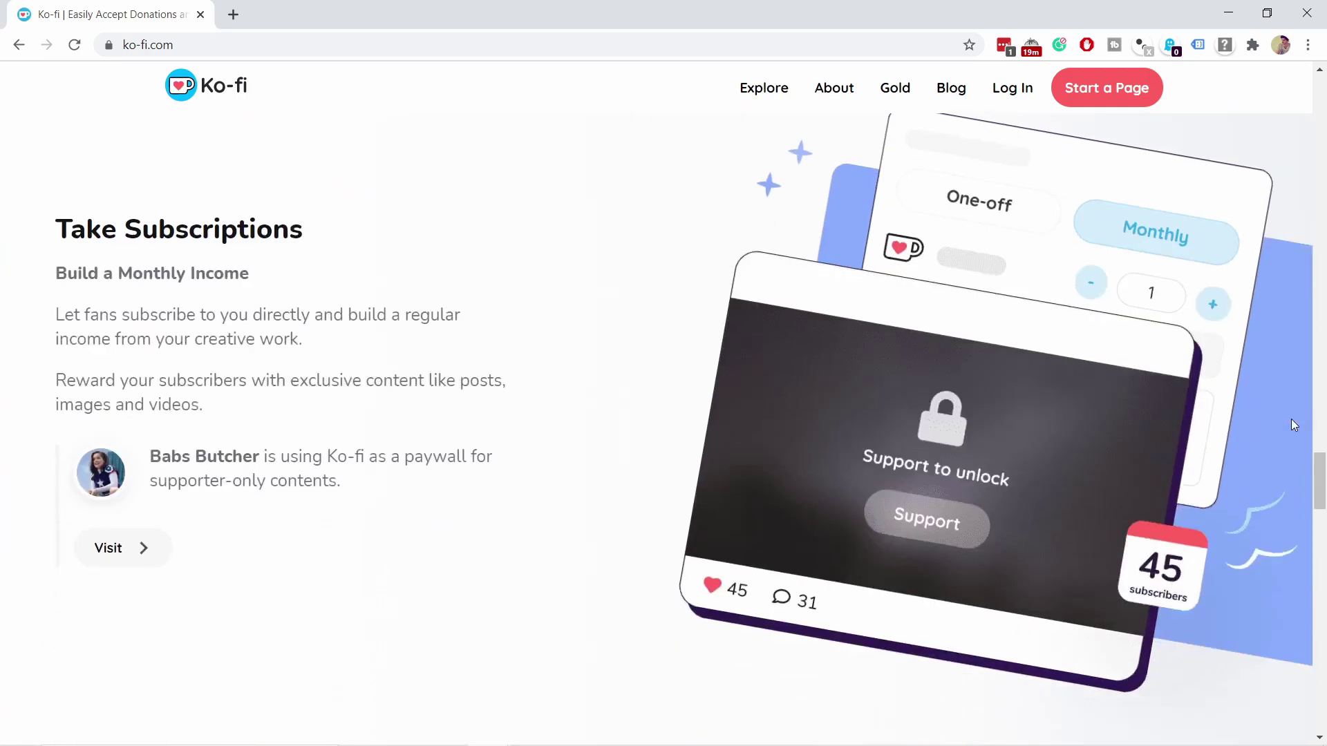
scroll(1294, 425, down, 5)
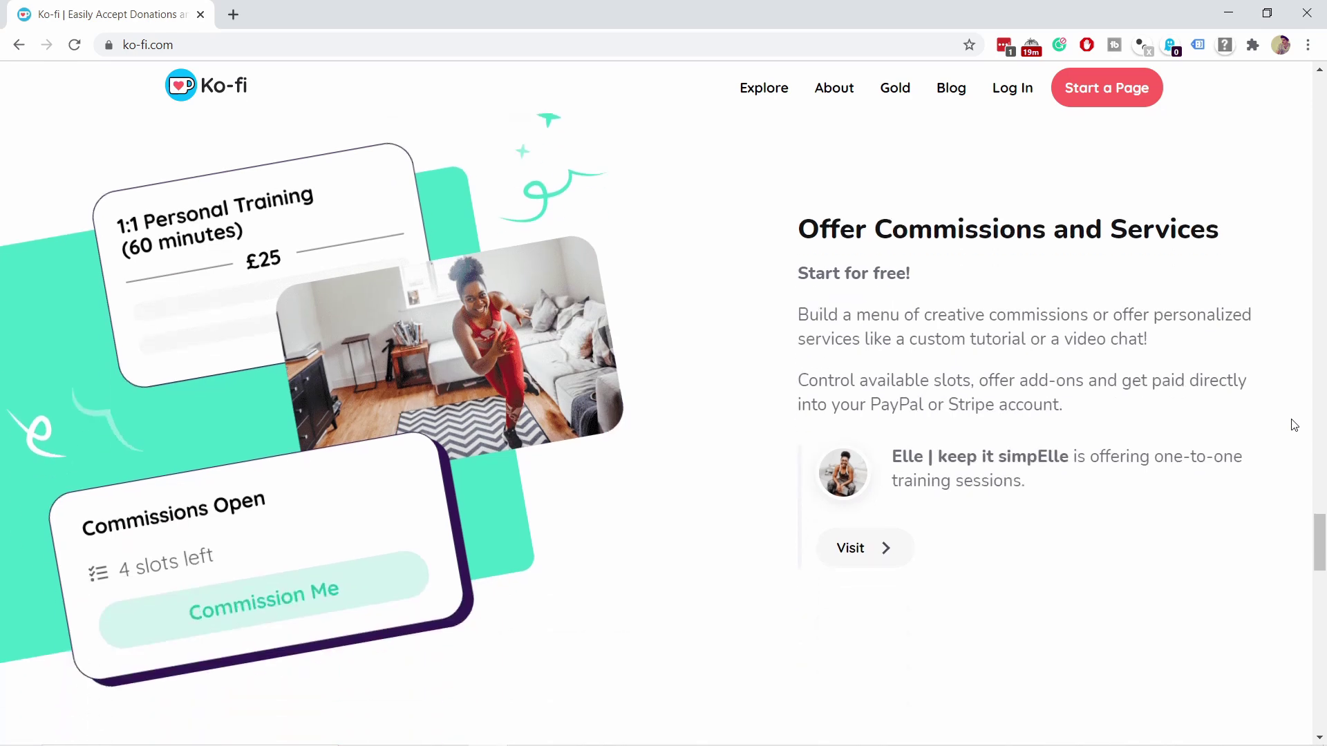
scroll(1294, 425, down, 5)
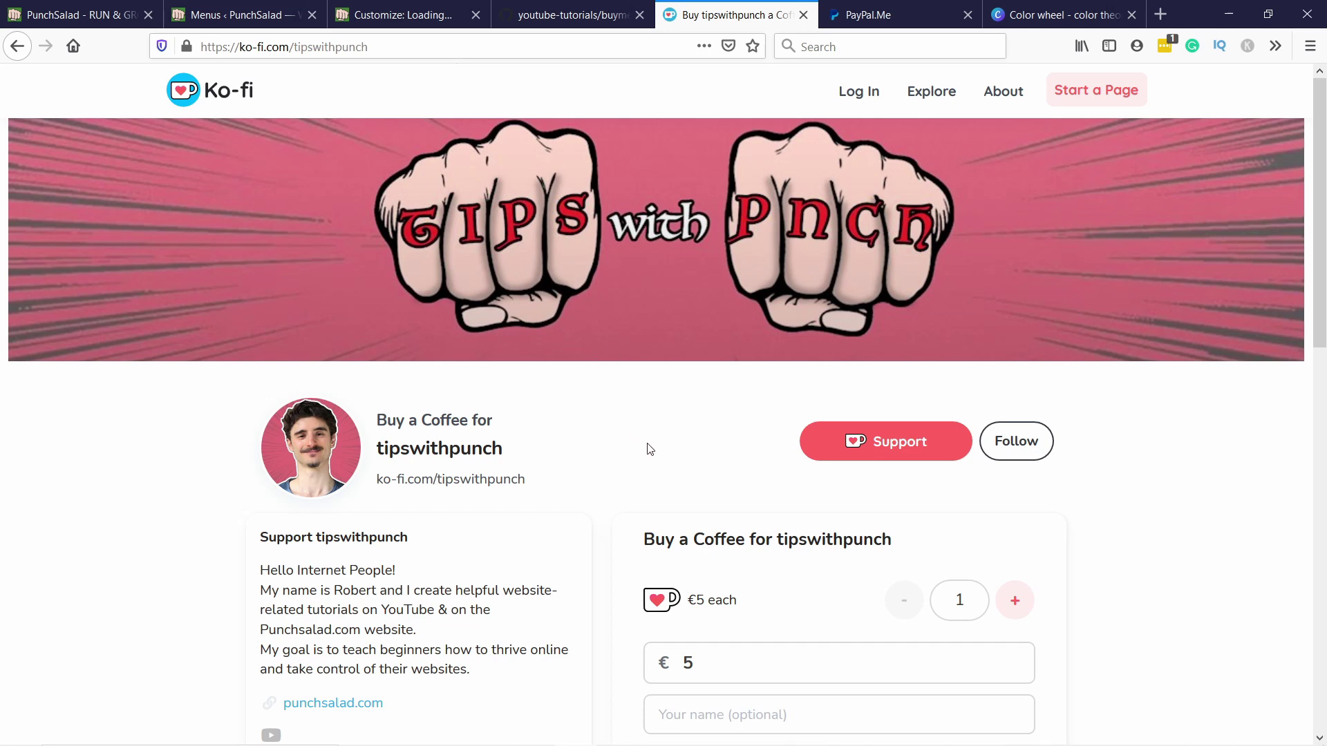
Start a test €5 donation on the channel's Ko-fi support page
scroll(838, 485, down, 3)
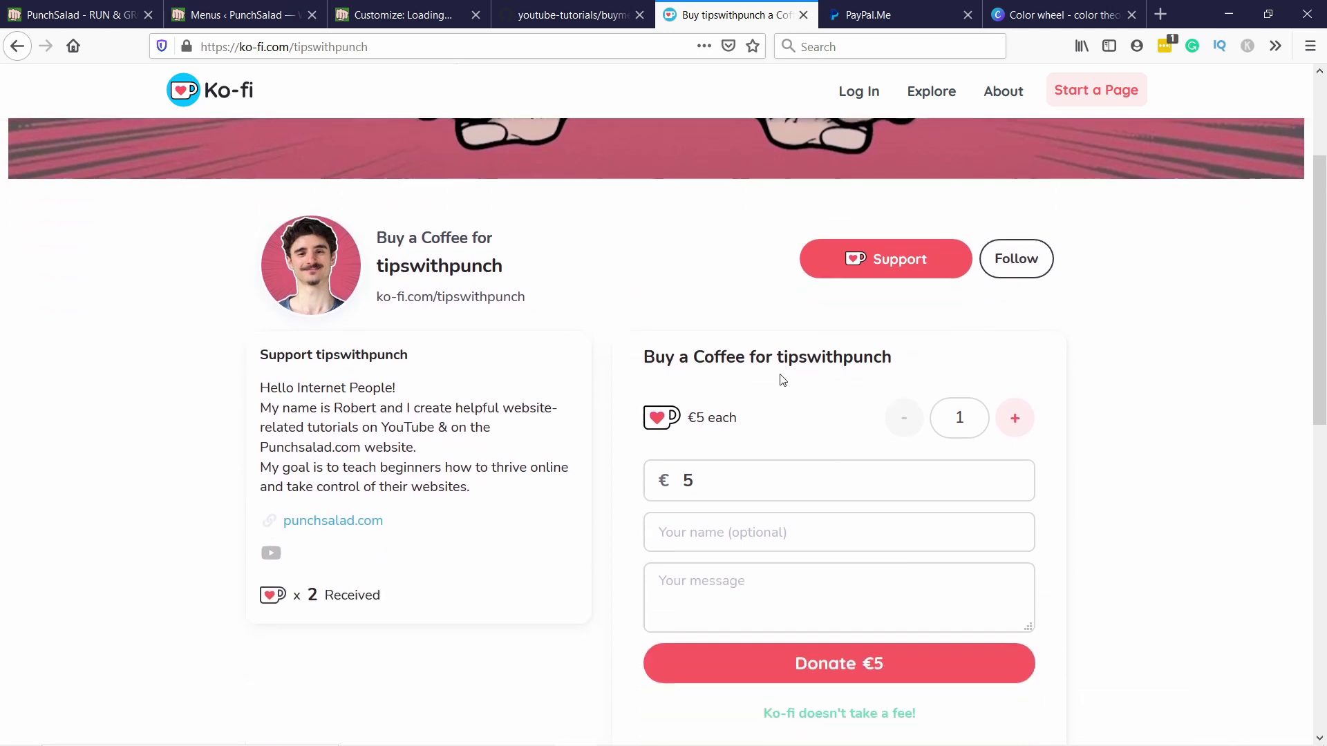
click(843, 663)
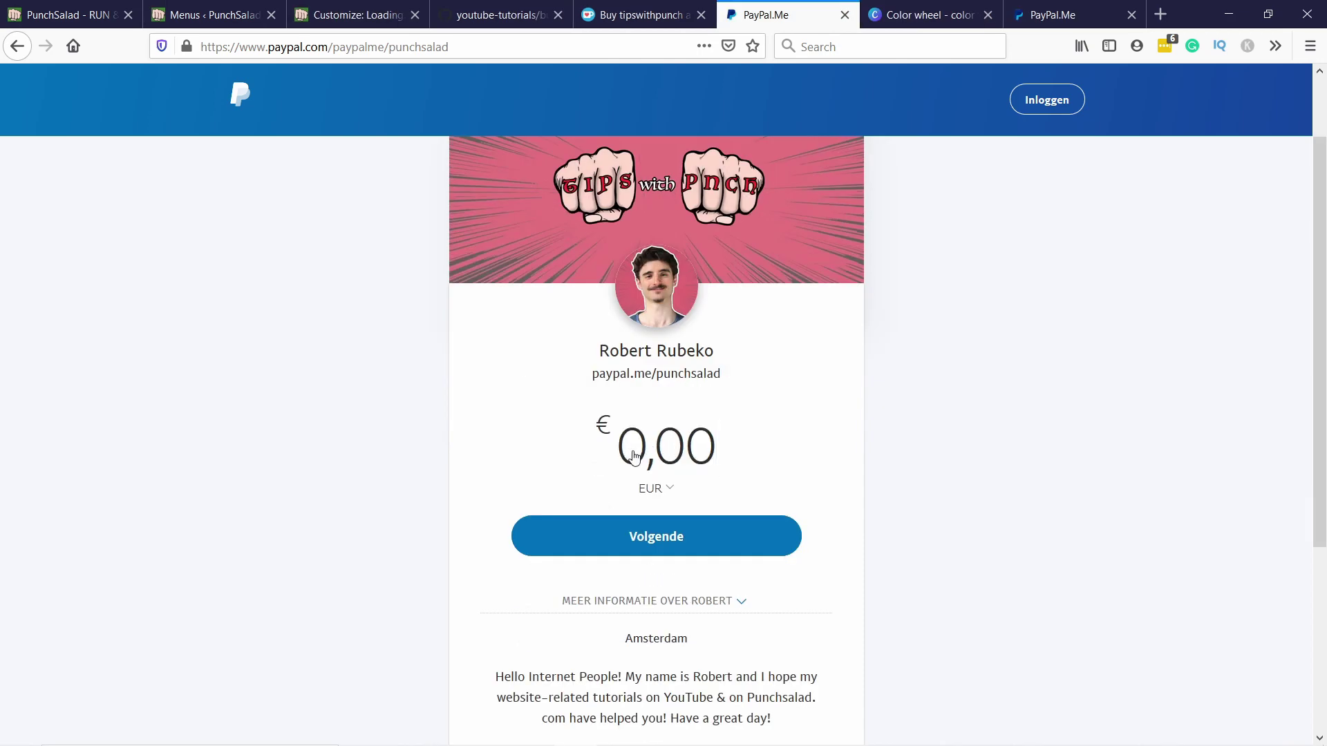
Enter 10,00 EUR as the PayPal.Me amount, then load paypal.me in a new tab
text(10,00)
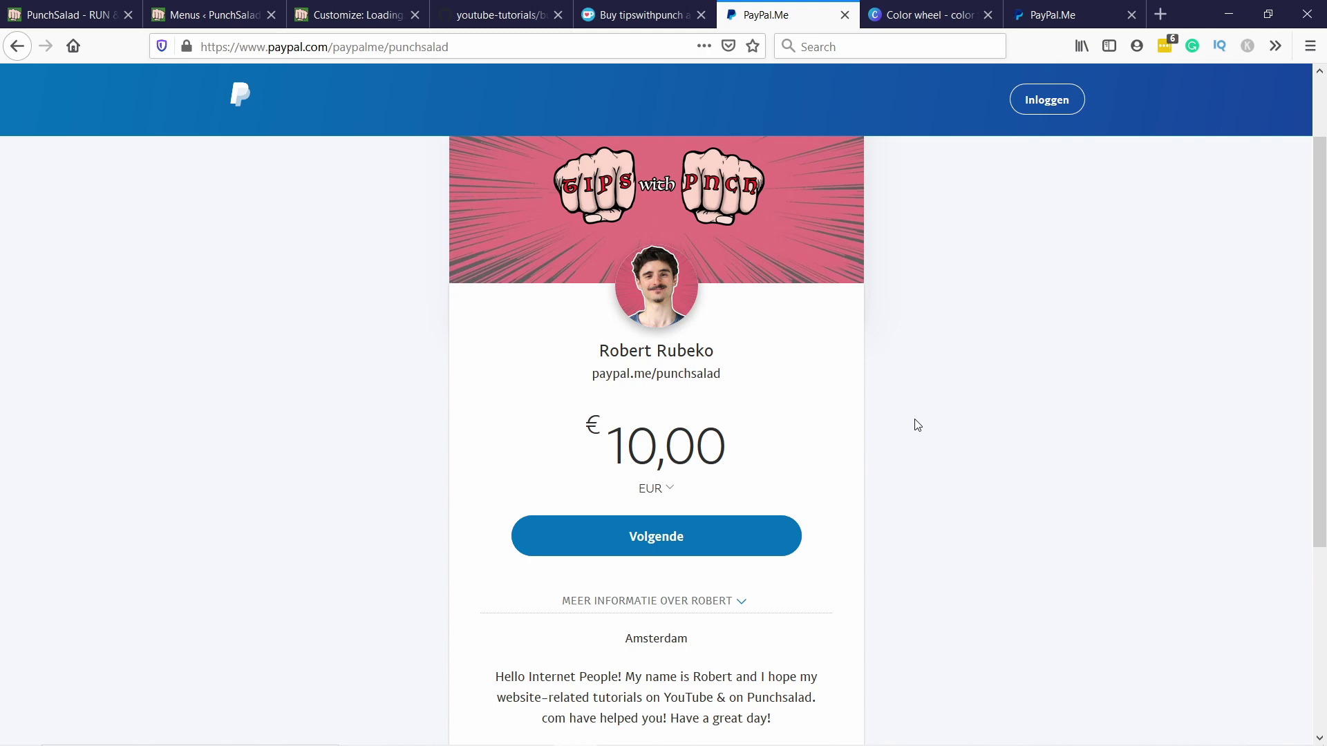
key(ctrl+t)
text(paypal.me)
key(Return)
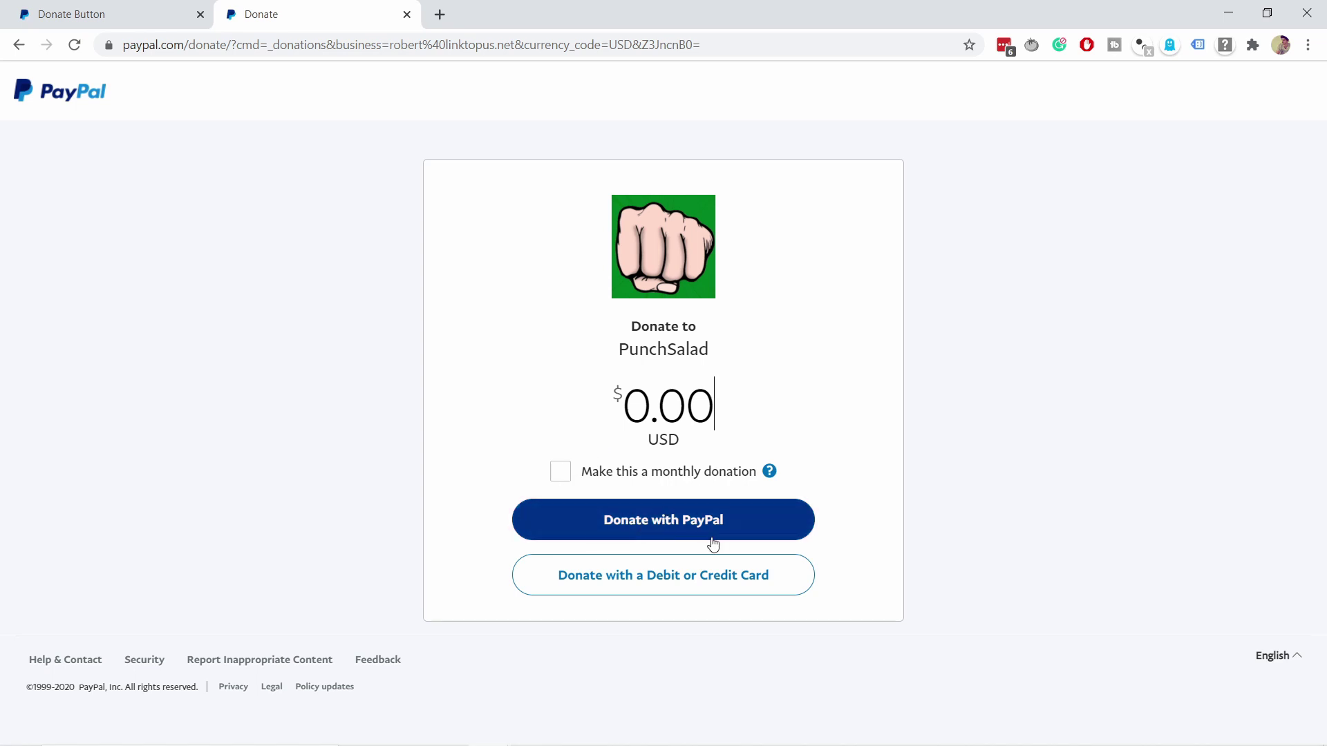
Set the PunchSalad donation to 1.00 USD and proceed to the debit or credit card form
click(722, 578)
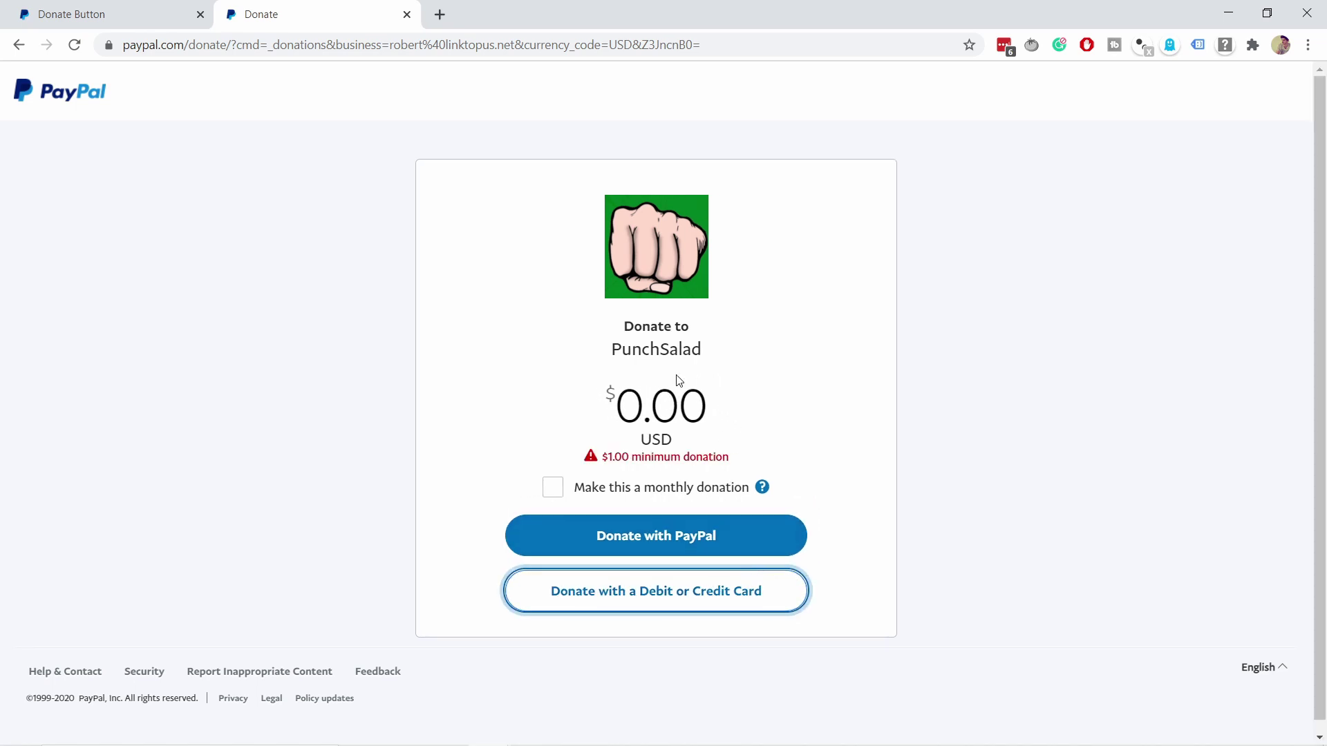
click(642, 417)
text(1.00)
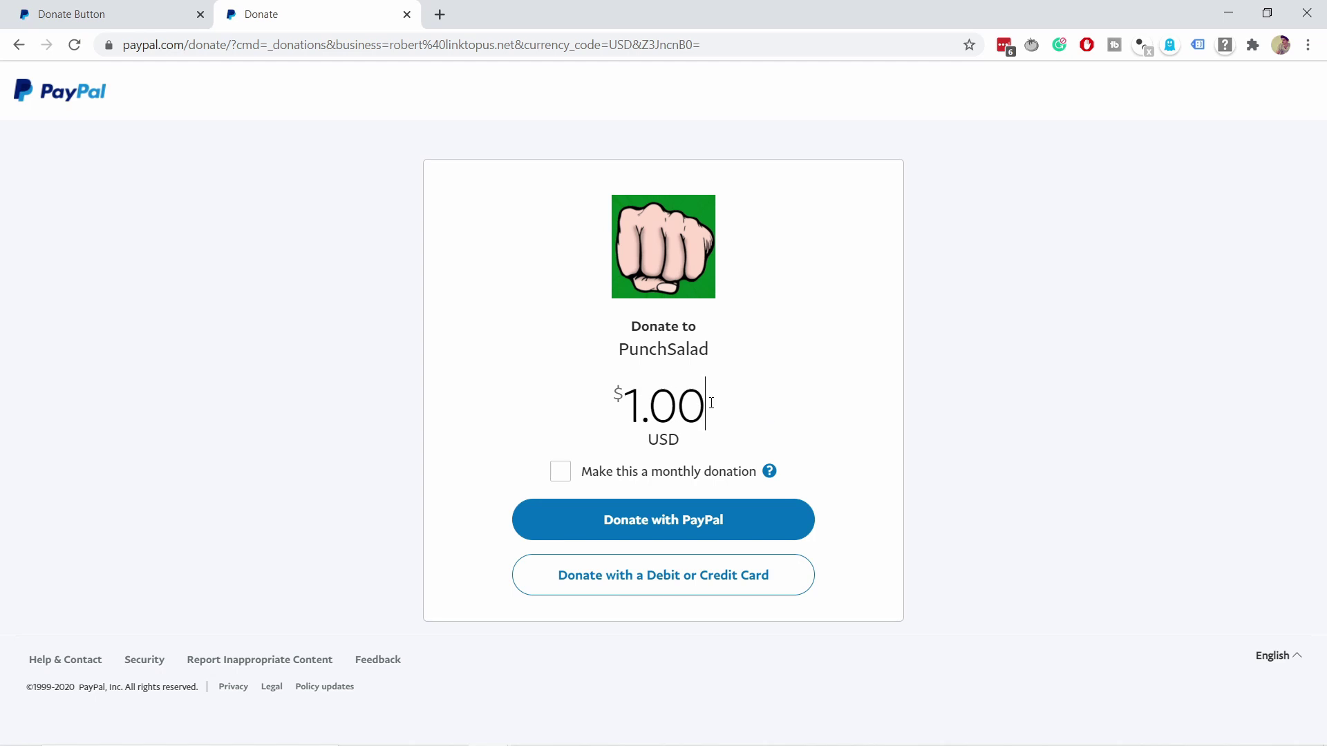
click(667, 579)
scroll(796, 425, down, 9)
scroll(730, 524, up, 10)
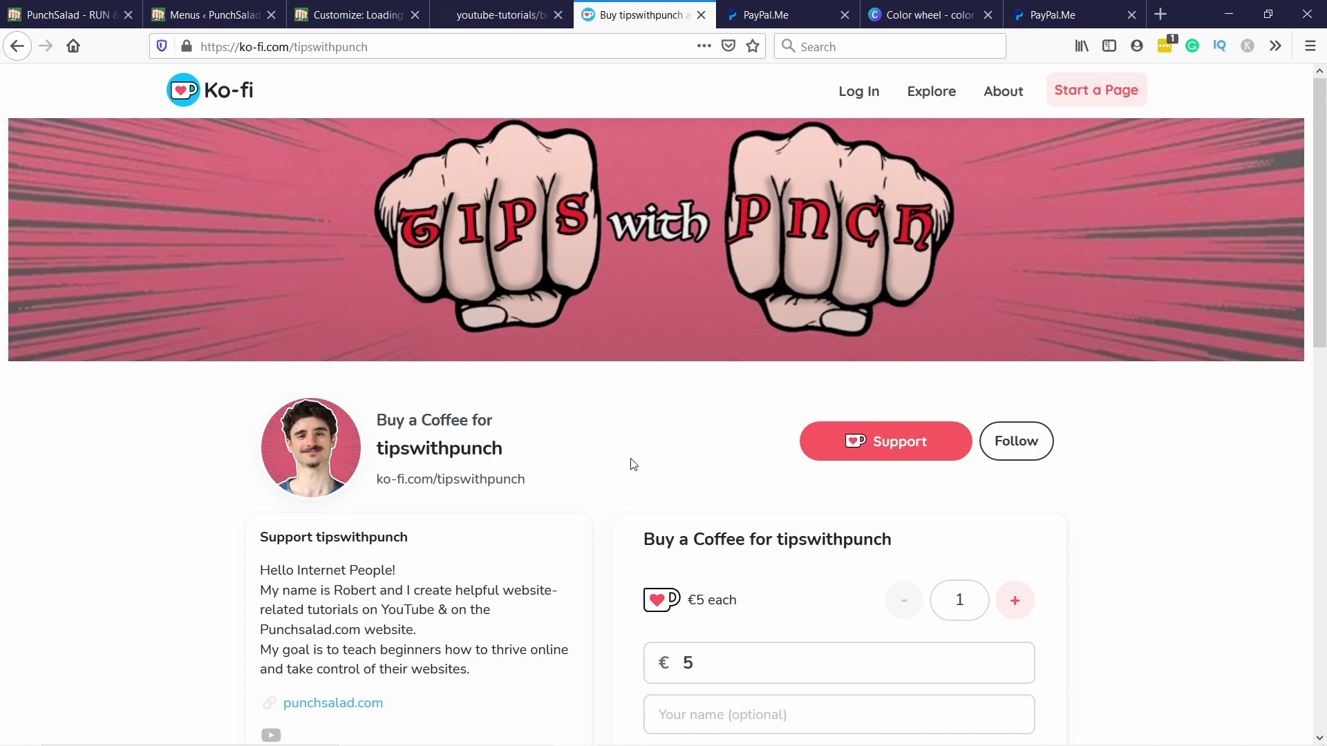
Select and copy the Ko-fi support page's web address
click(372, 46)
key(ctrl+c)
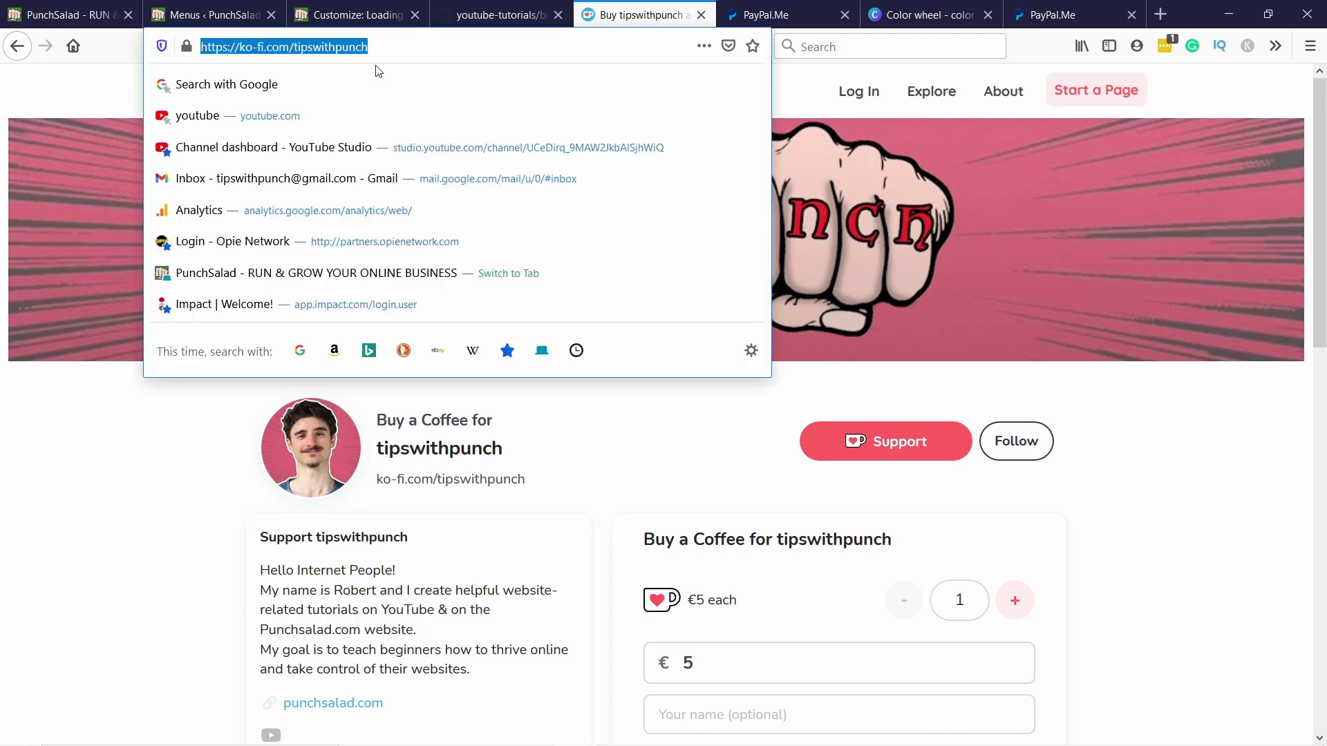
click(183, 500)
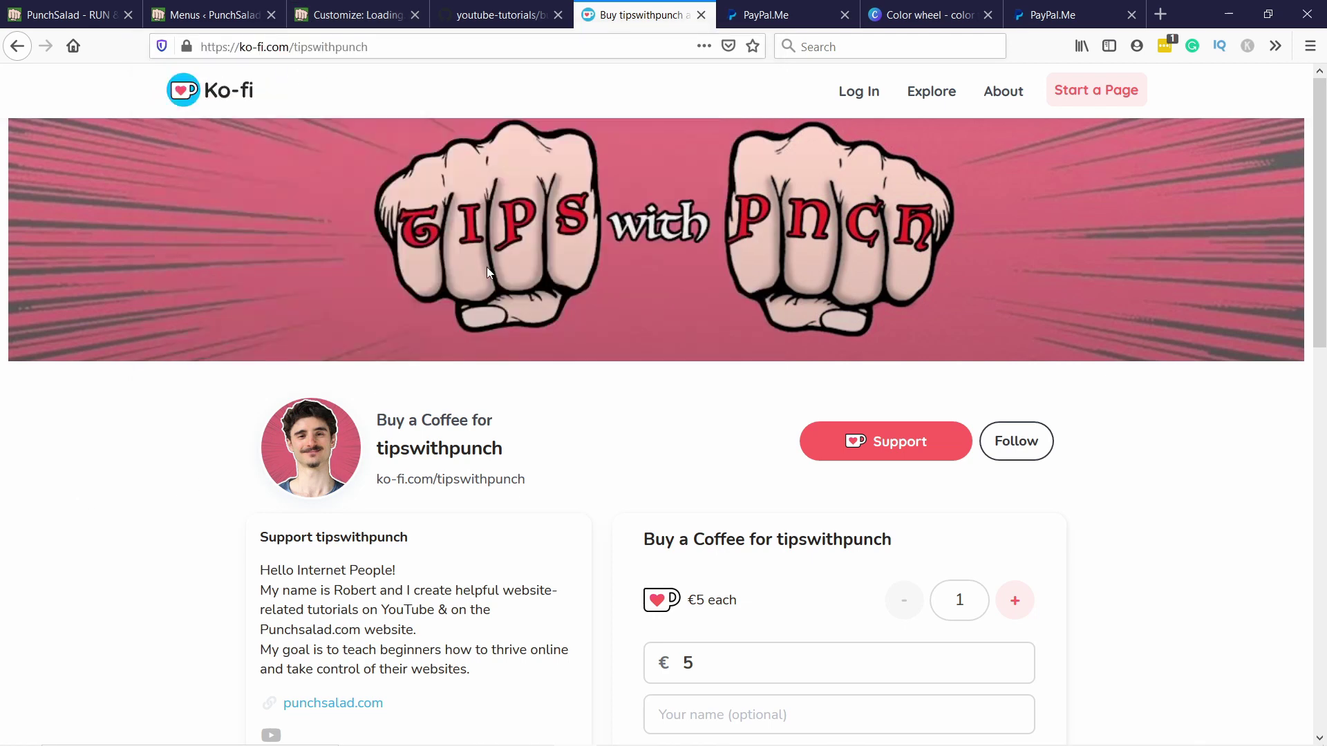
Replace the Buy me a coffee menu item's # link with the Ko-fi URL and save HeaderMenu
click(219, 19)
scroll(526, 152, down, 5)
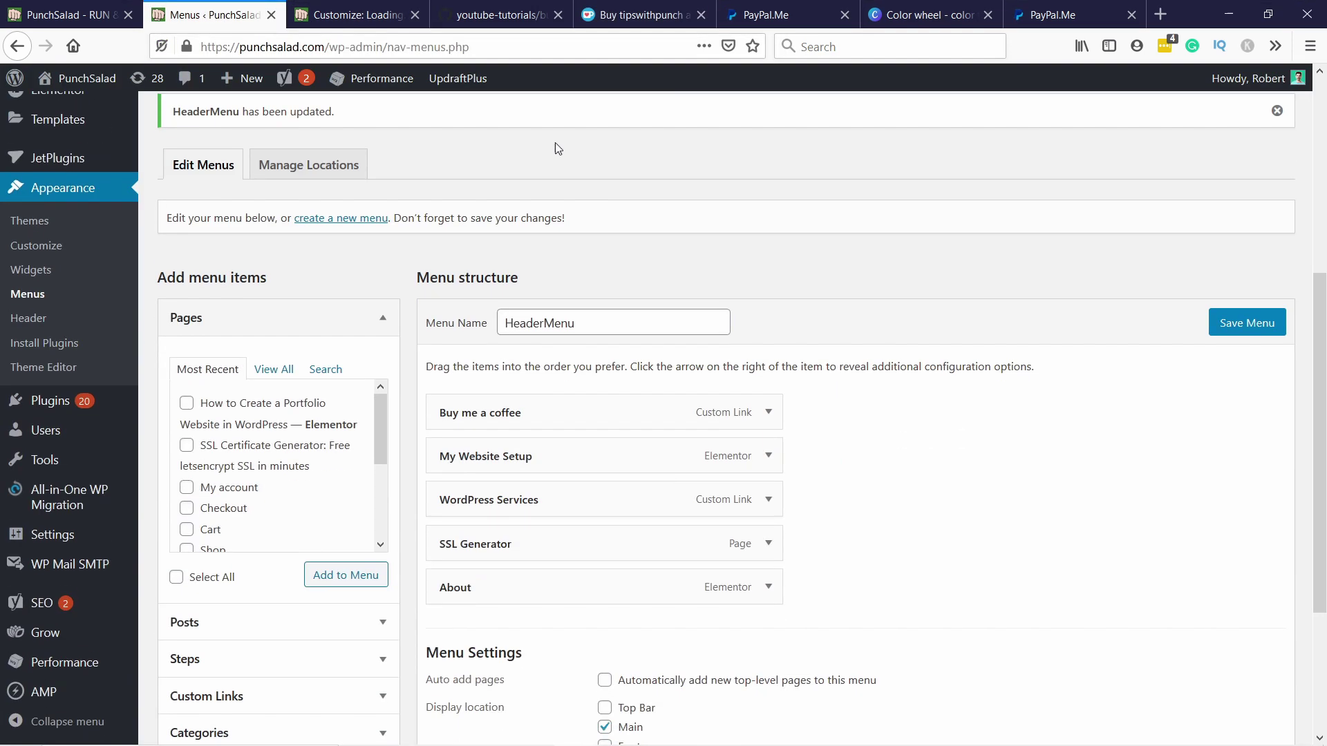
scroll(549, 145, down, 3)
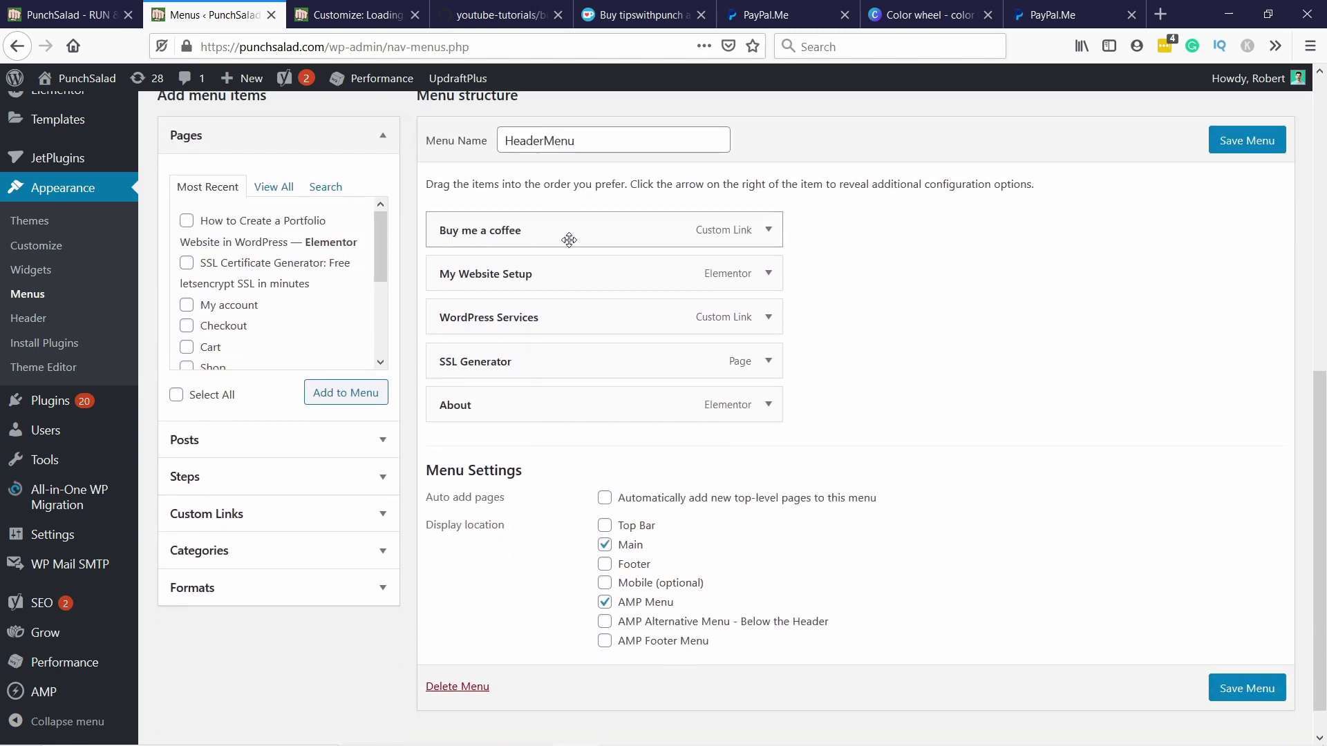
click(767, 232)
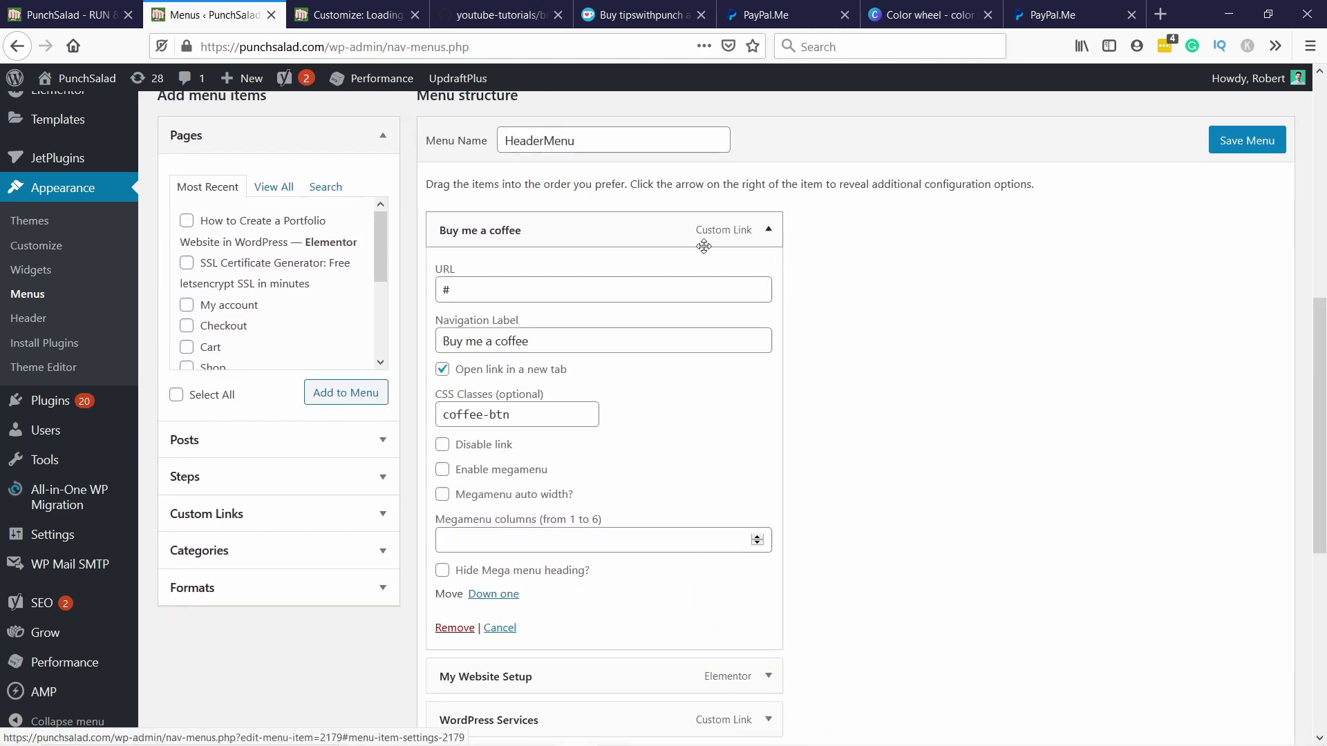
triple_click(473, 290)
key(ctrl+v)
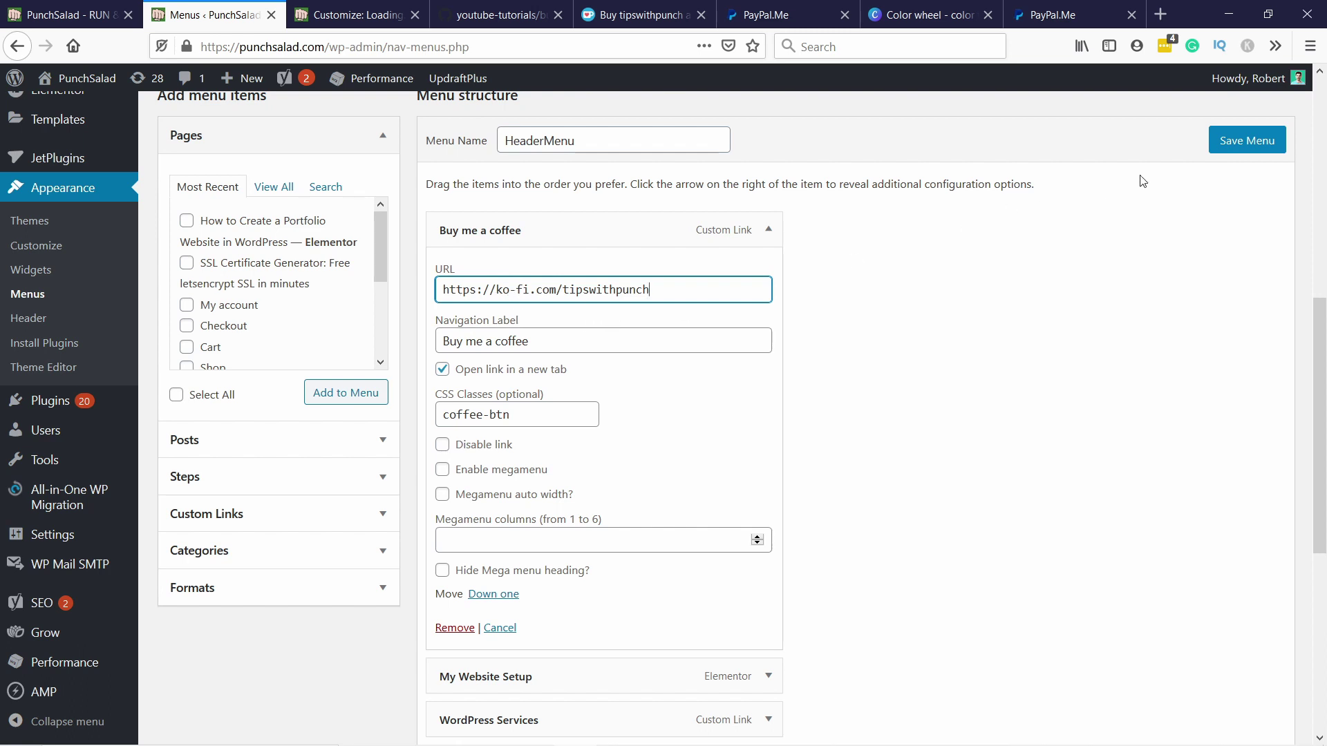
click(1239, 142)
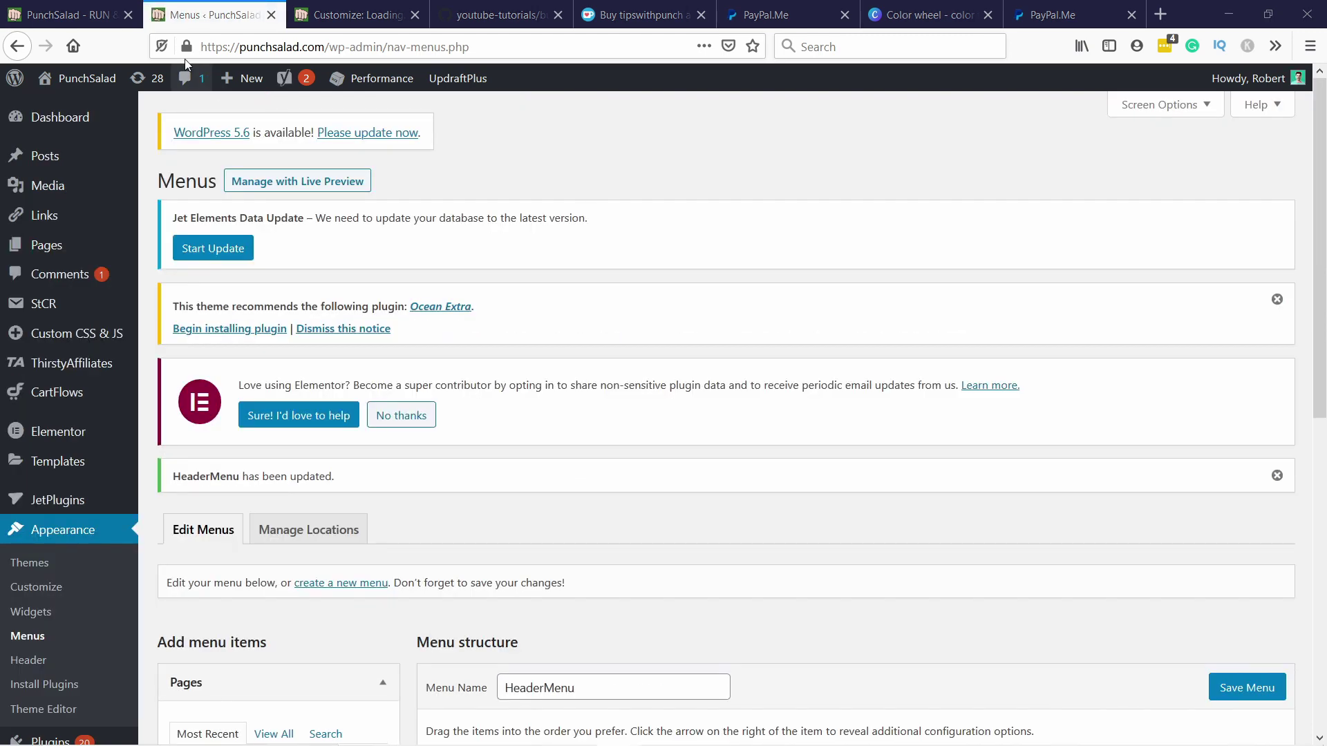
Reload the live site and check that the Buy me a coffee button opens the Ko-fi page
click(69, 14)
click(339, 46)
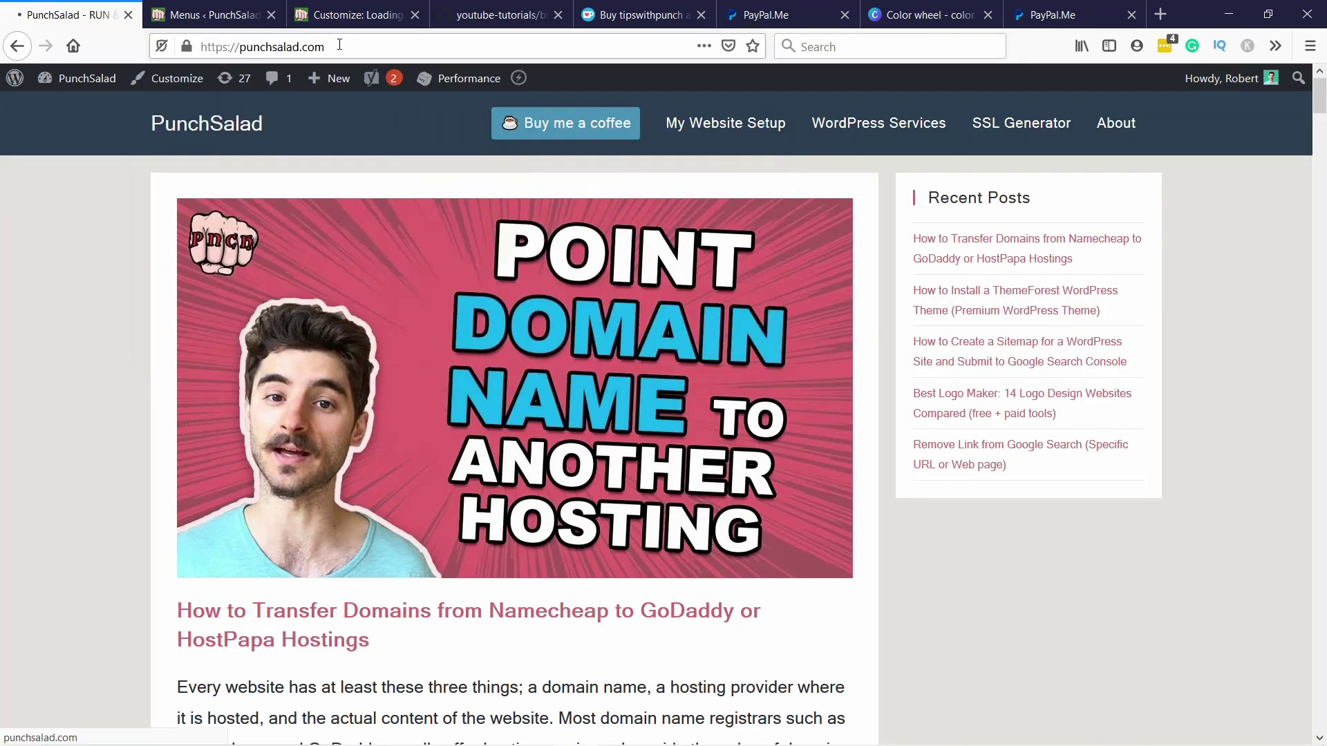
click(434, 54)
key(Return)
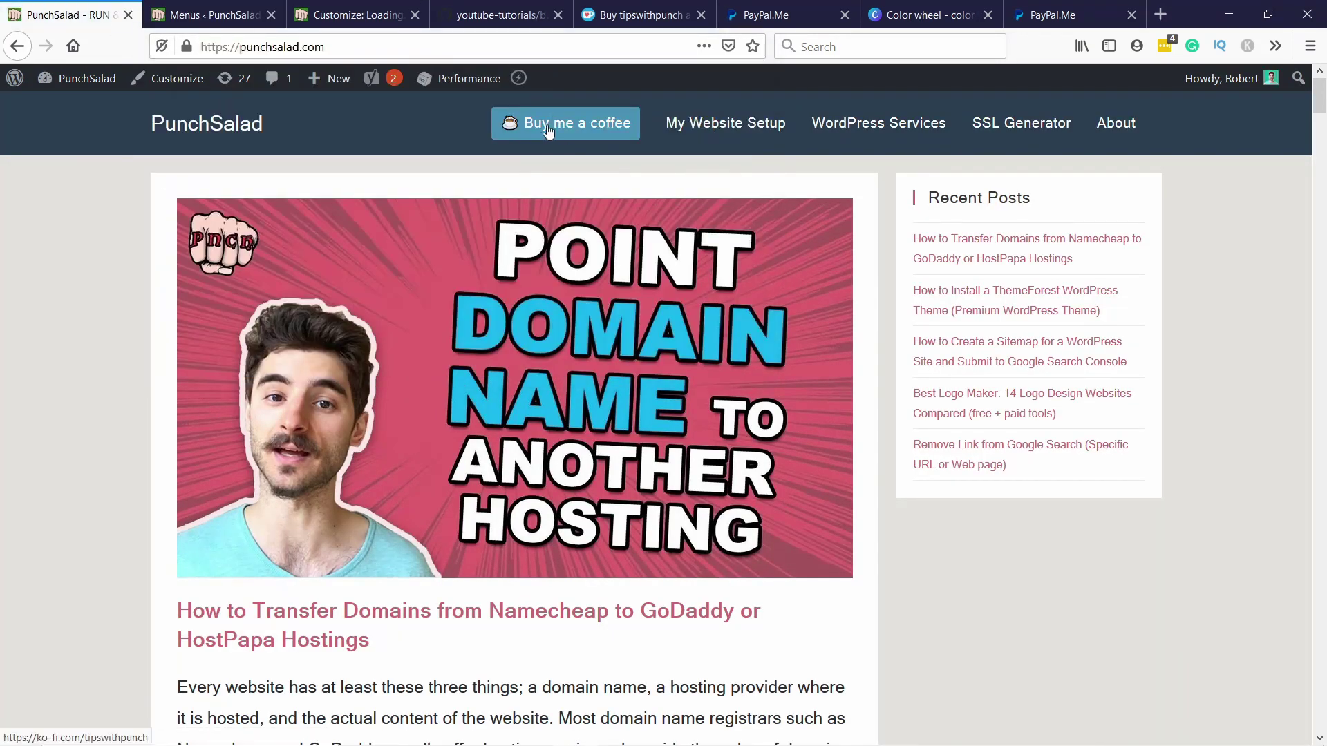
click(556, 131)
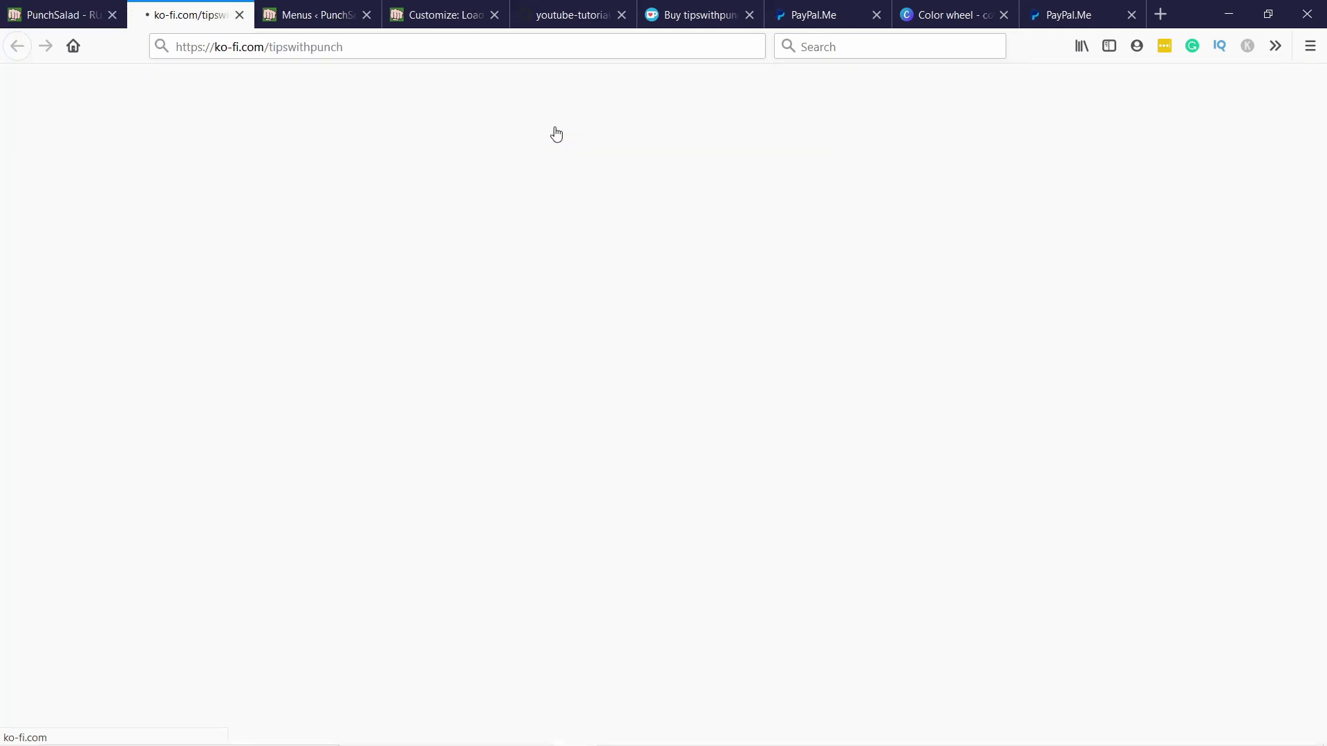